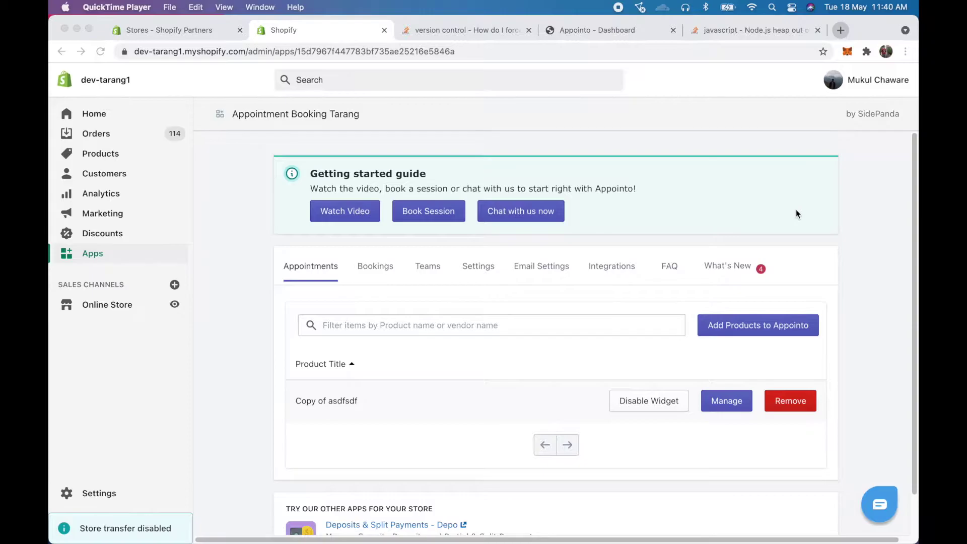
Show Appointo's Teams tab, with 3 of 3 seats available and no members, and start adding a member.
left_click(427, 258)
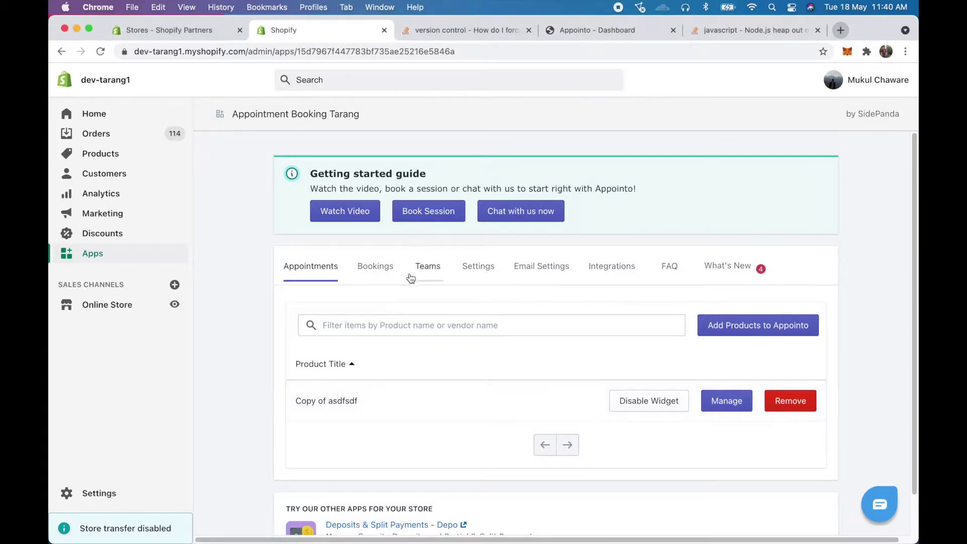
left_click(426, 273)
scroll(463, 302, "down", 3)
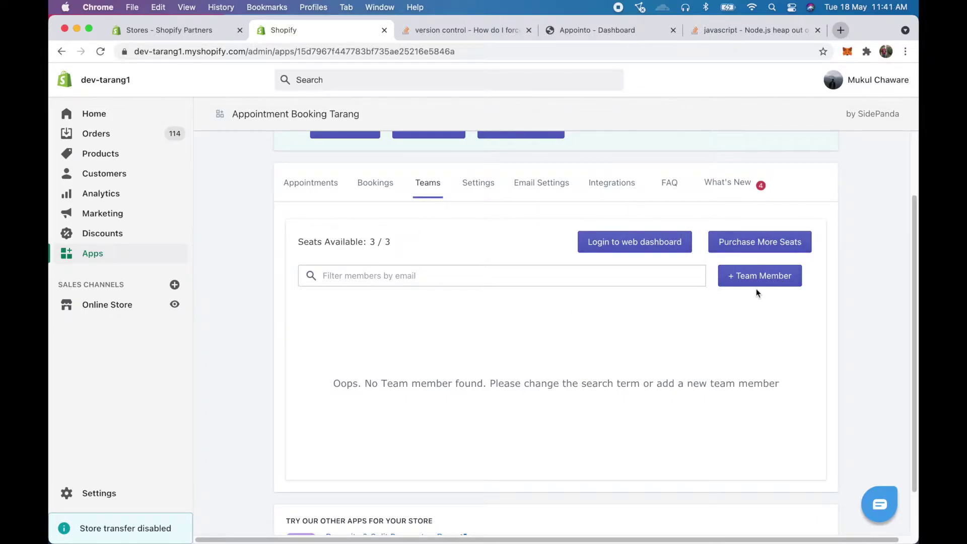
left_click(748, 277)
Add the new team member using the autofilled email and name, and save.
left_click(484, 314)
type("ta")
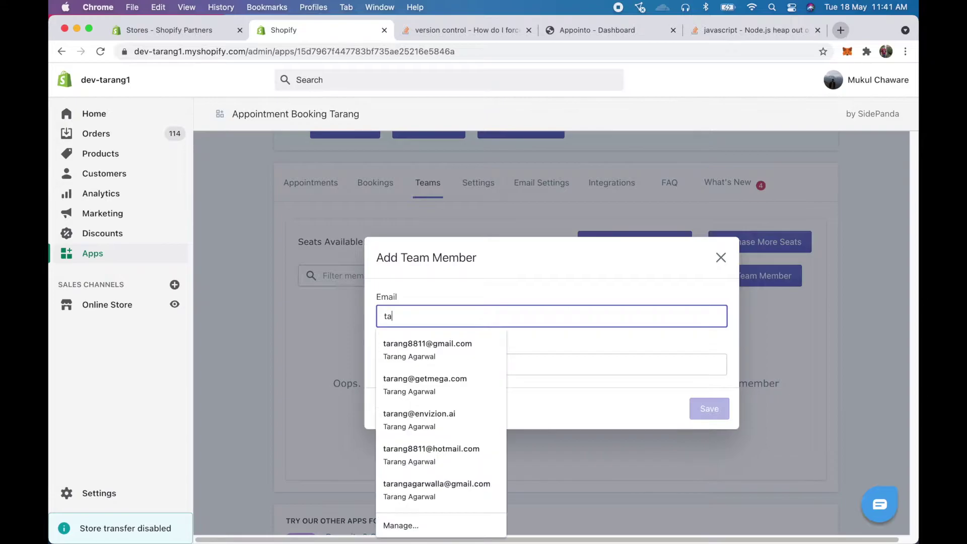
type("ran")
left_click(445, 351)
left_click(721, 409)
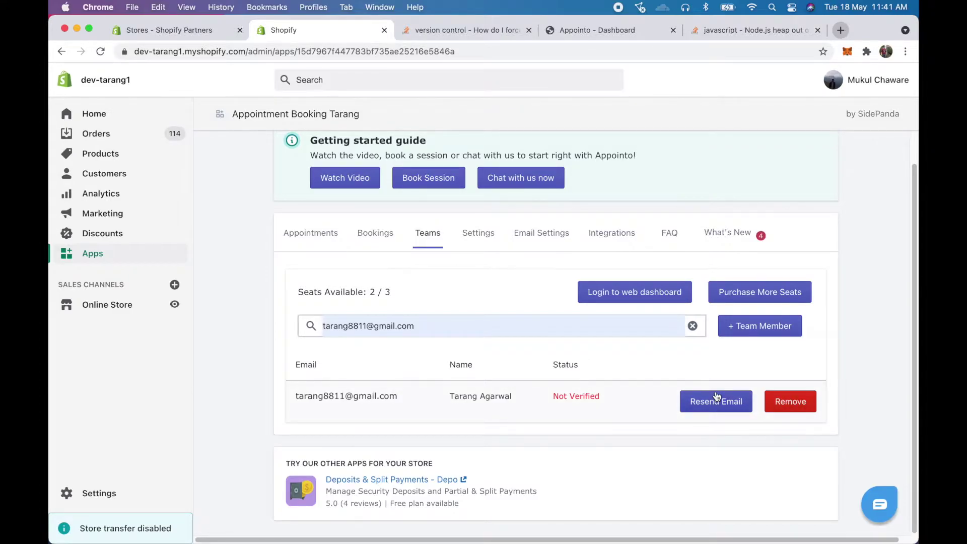
Open gmail.com in a new browser tab.
left_click(841, 30)
type("gmail.com")
key("Return")
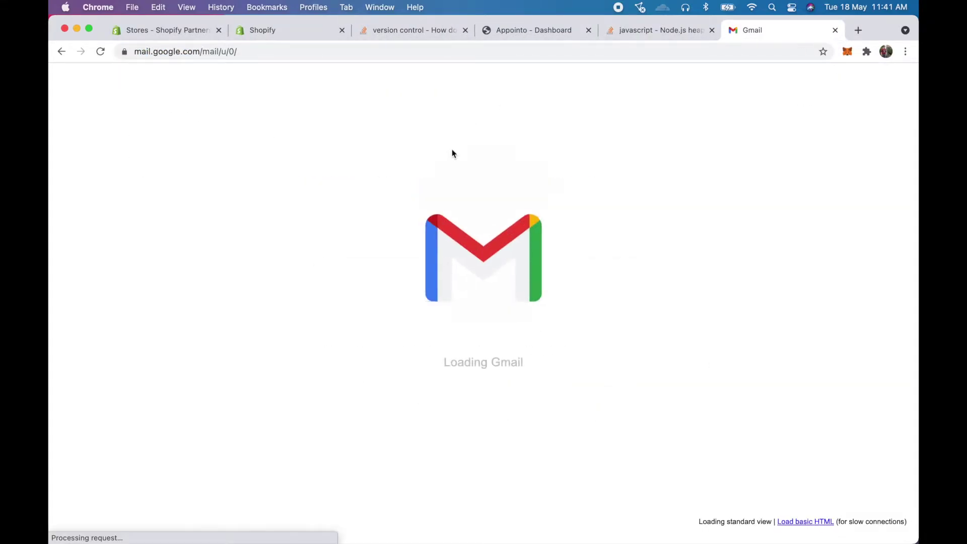
Open Appointo's 'Confirmation instructions' email and scroll down to its link.
left_click(446, 177)
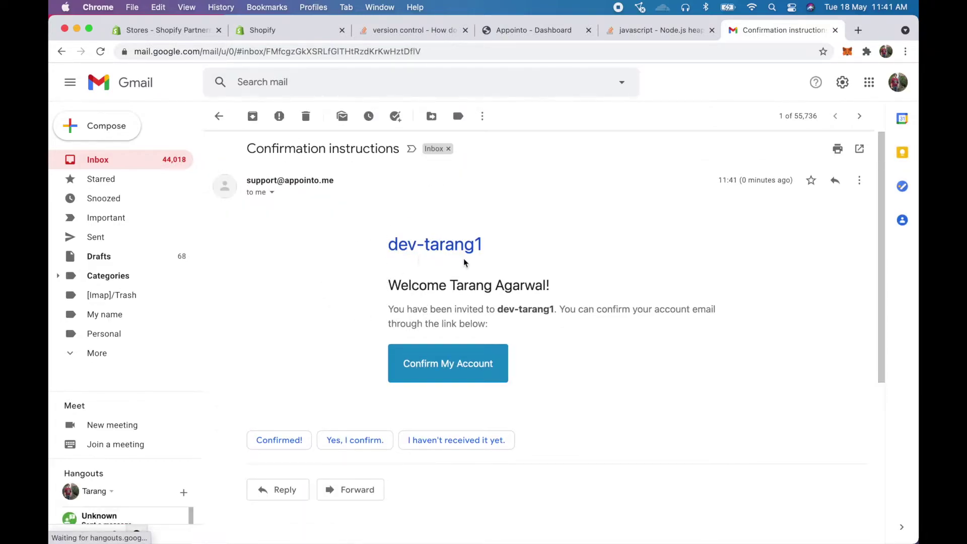
scroll(430, 322, "down", 2)
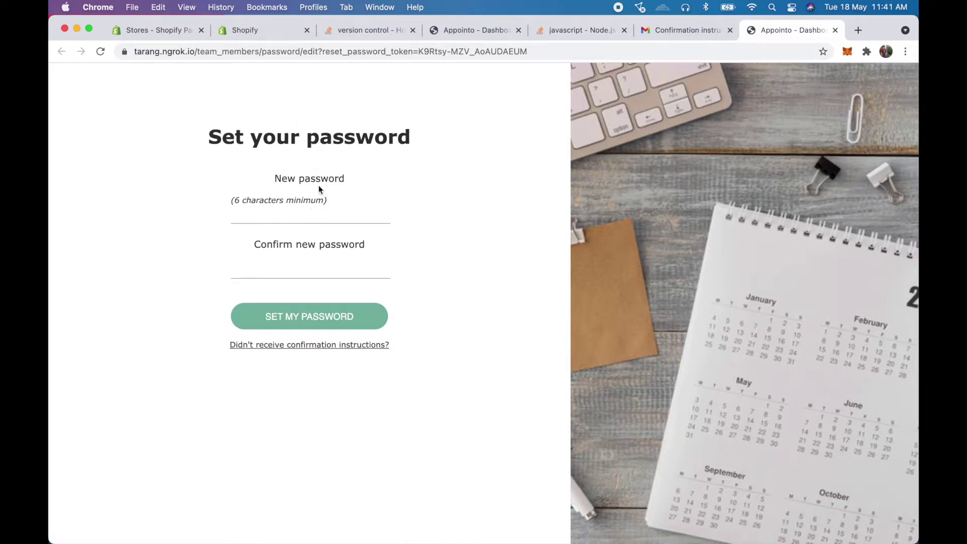
Enter and confirm a new password for the team member, then submit it.
type("aaaaaaaaaaaa")
key("Tab")
type("aaaaaaaaaaaa")
left_click(307, 318)
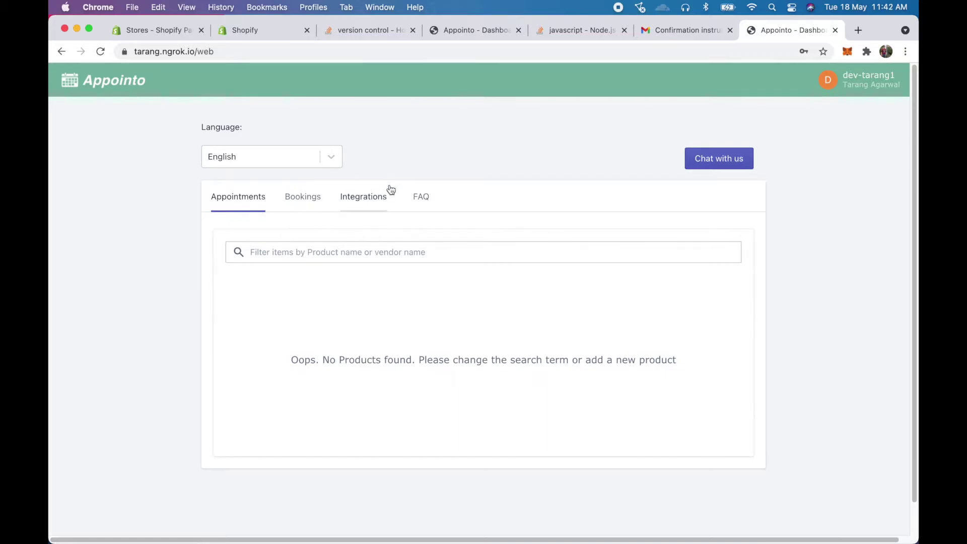
left_click(319, 157)
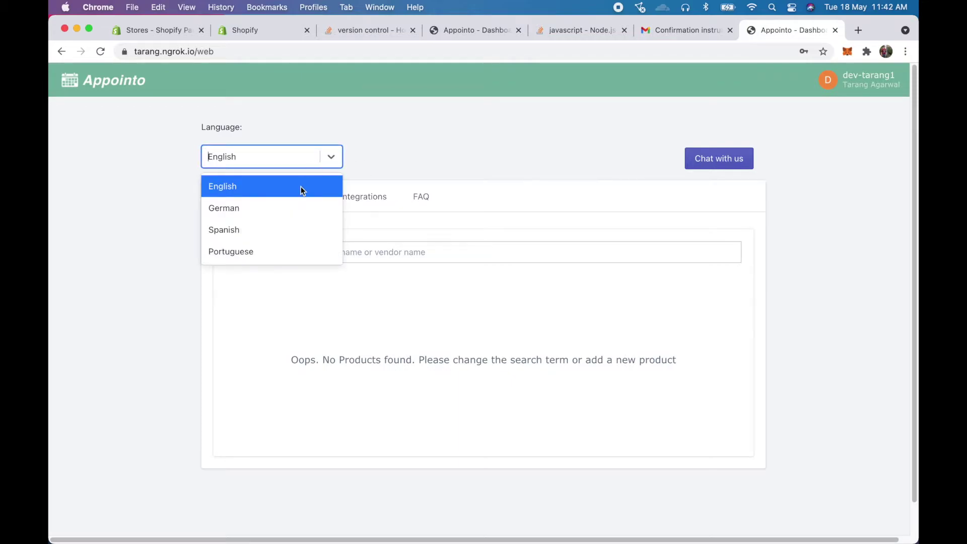
left_click(385, 135)
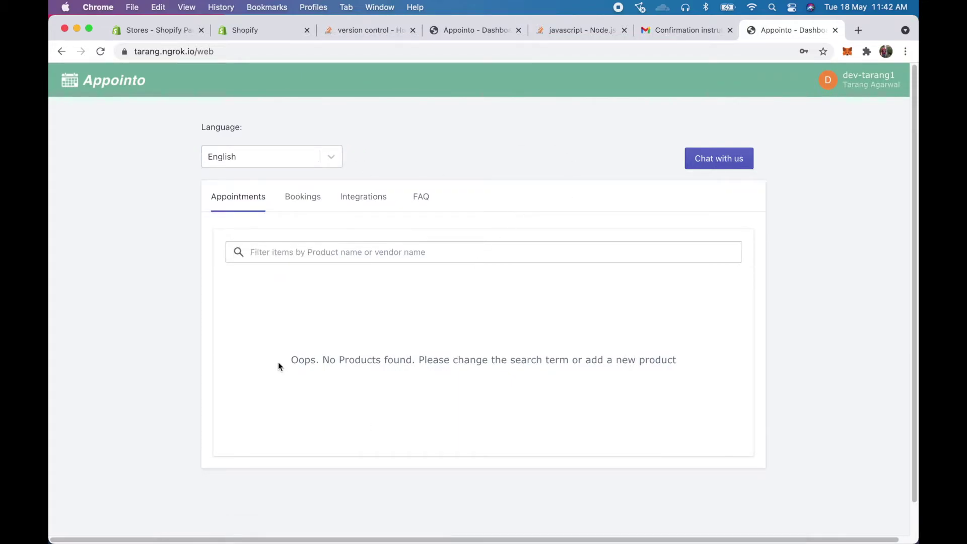
left_click(298, 194)
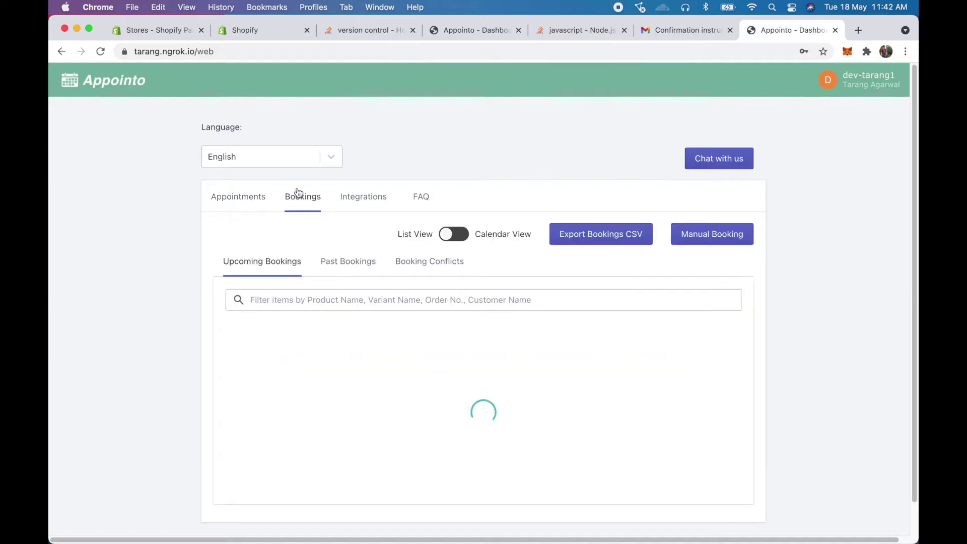
scroll(448, 504, "down", 1)
left_click(256, 165)
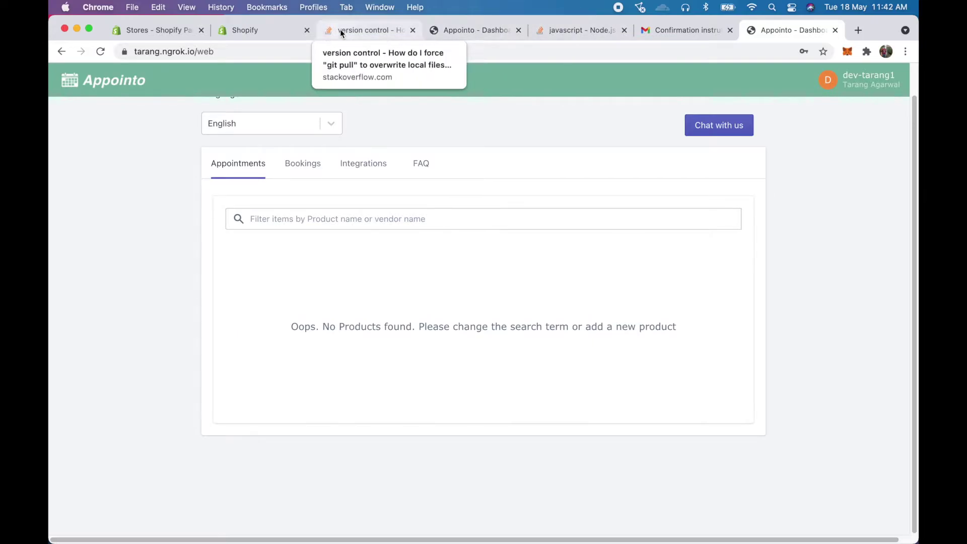
left_click(285, 34)
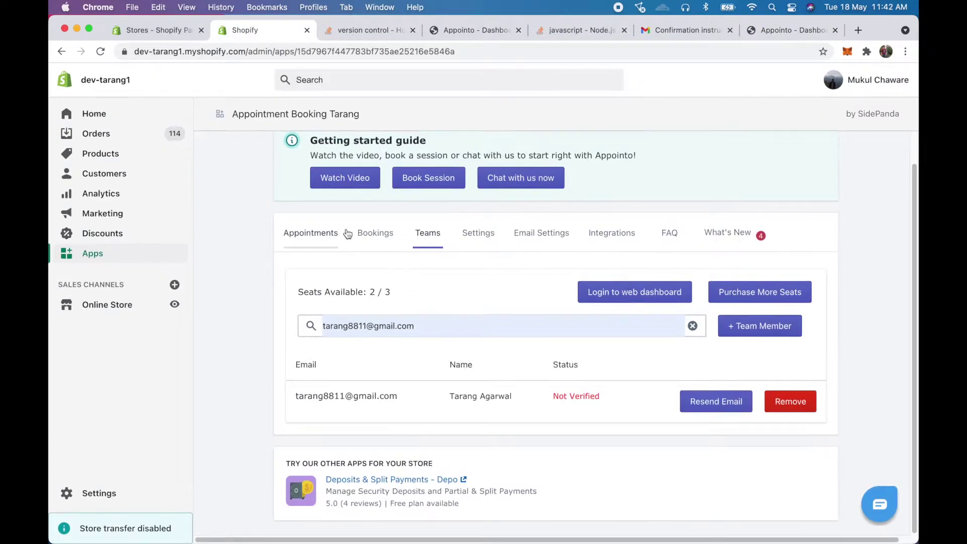
Close the two Stack Overflow tabs and show Appointo's bookable products list.
left_click(413, 30)
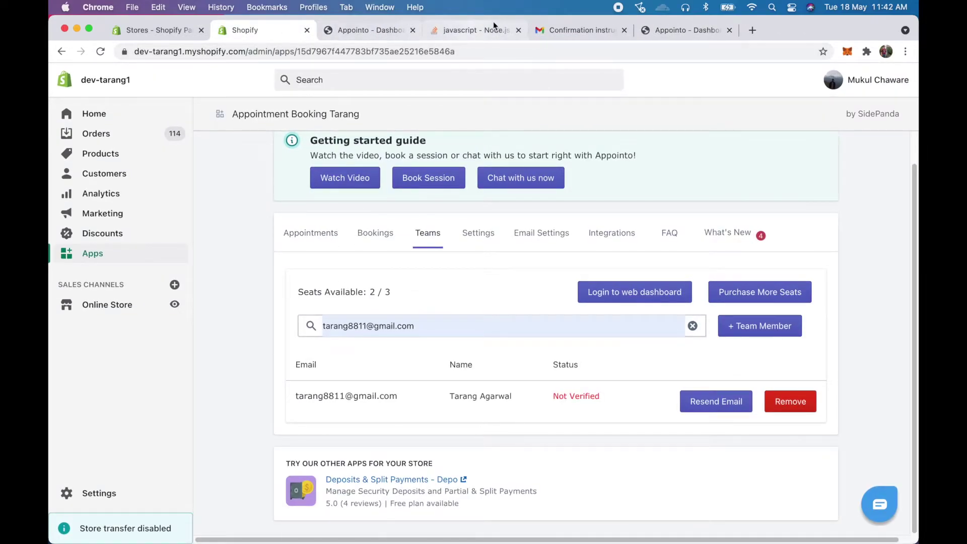
left_click(519, 31)
left_click(323, 243)
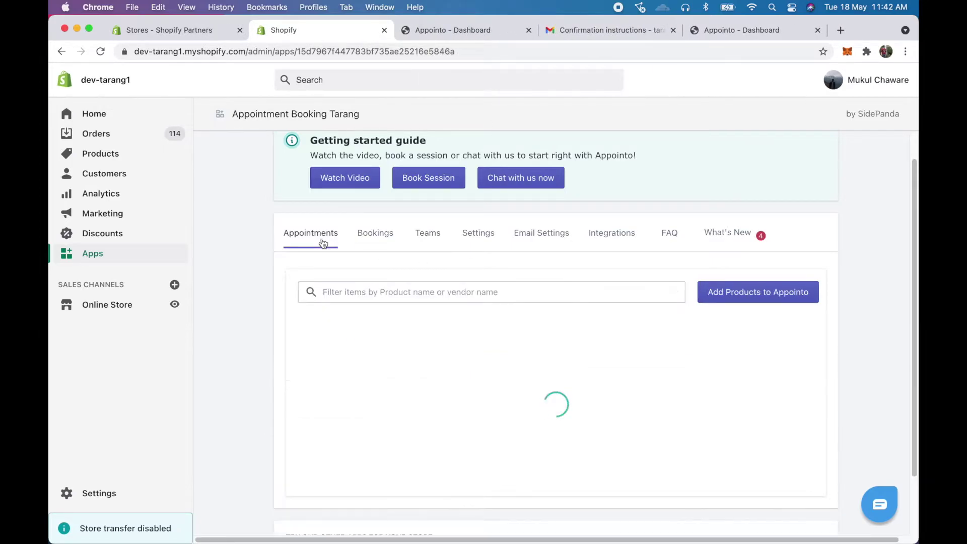
scroll(519, 403, "down", 1)
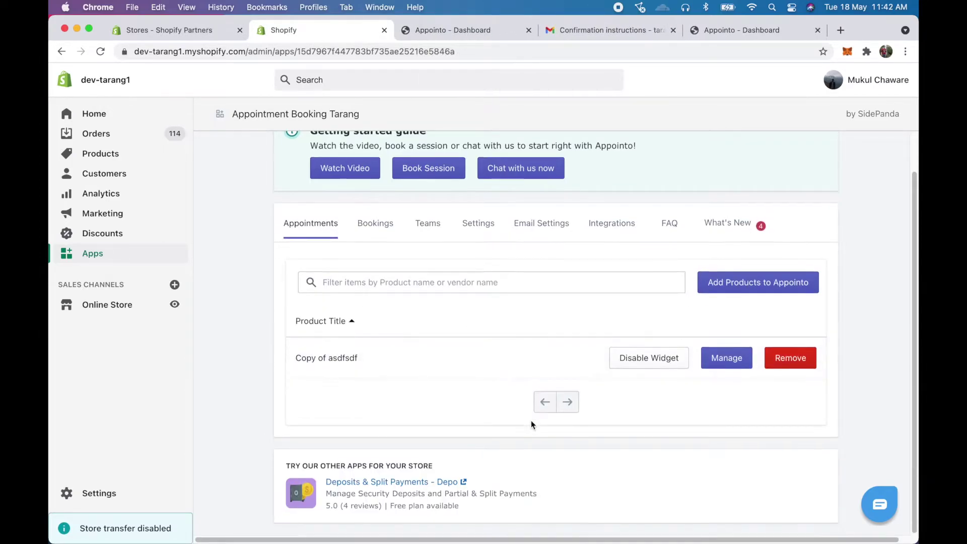
Check Copy of asdfsdf's Assigned Member choices, then reload the Appointo page.
left_click(725, 358)
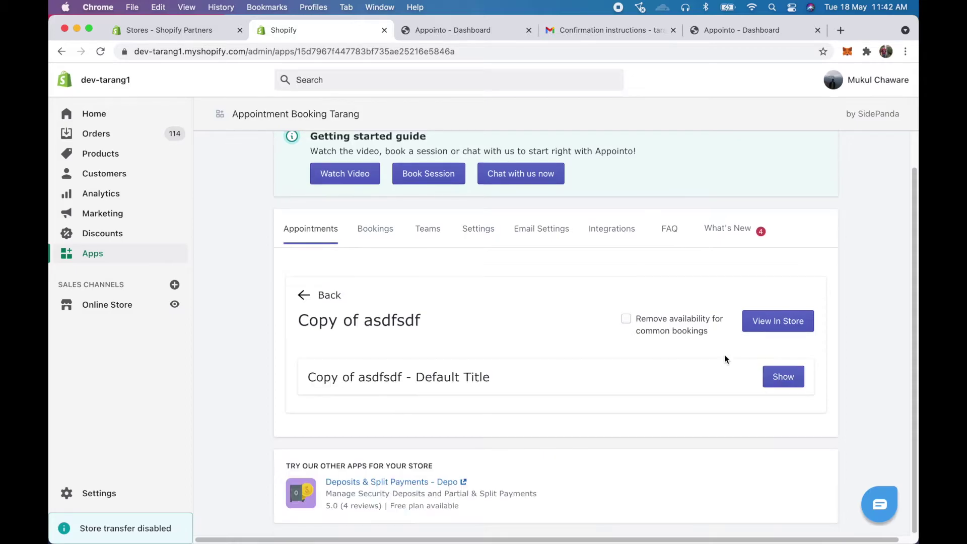
left_click(784, 383)
scroll(627, 388, "down", 8)
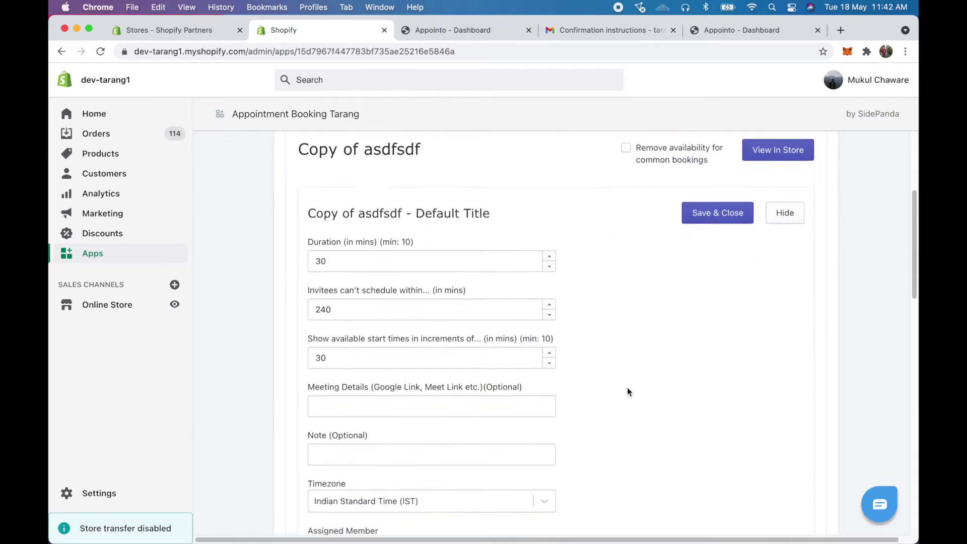
left_click(530, 342)
left_click(445, 52)
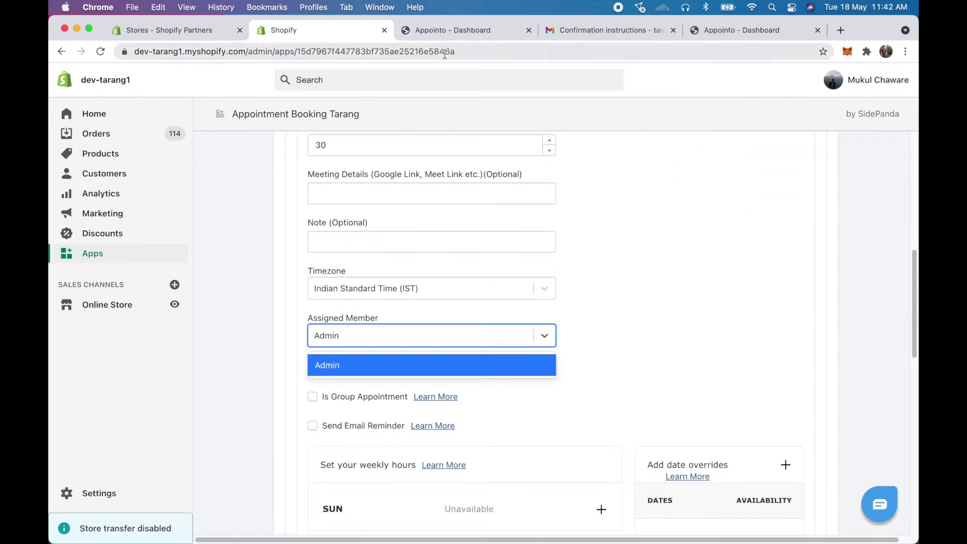
key("Return")
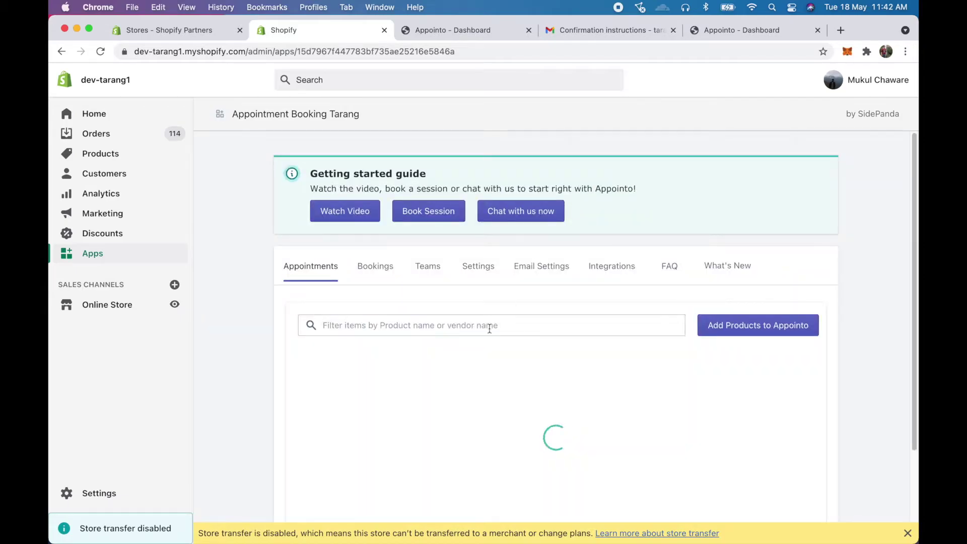
Check the Teams list, where the new member now shows as Verified.
scroll(467, 365, "down", 2)
left_click(733, 355)
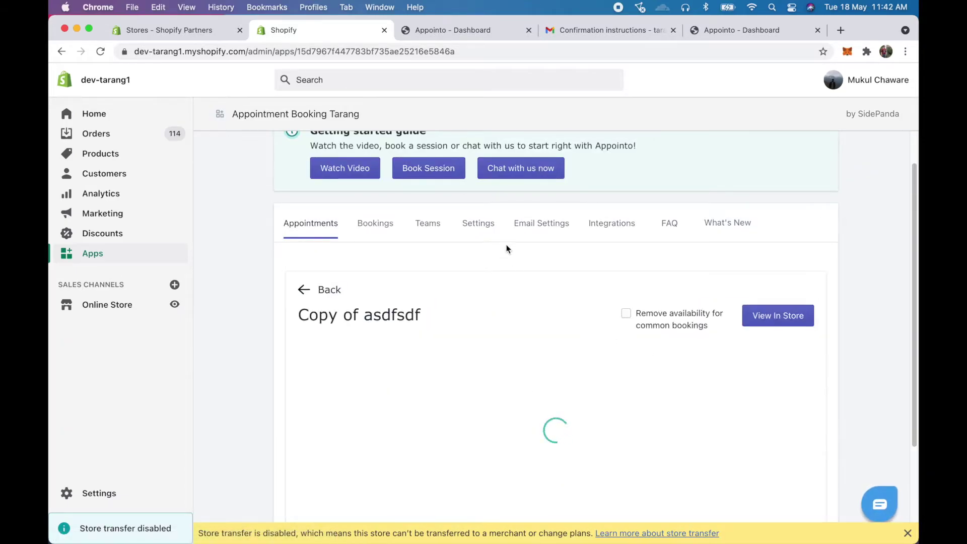
left_click(428, 223)
left_click_drag(664, 399, 625, 399)
Assign the team member to Copy of asdfsdf's default variant and save.
left_click(301, 233)
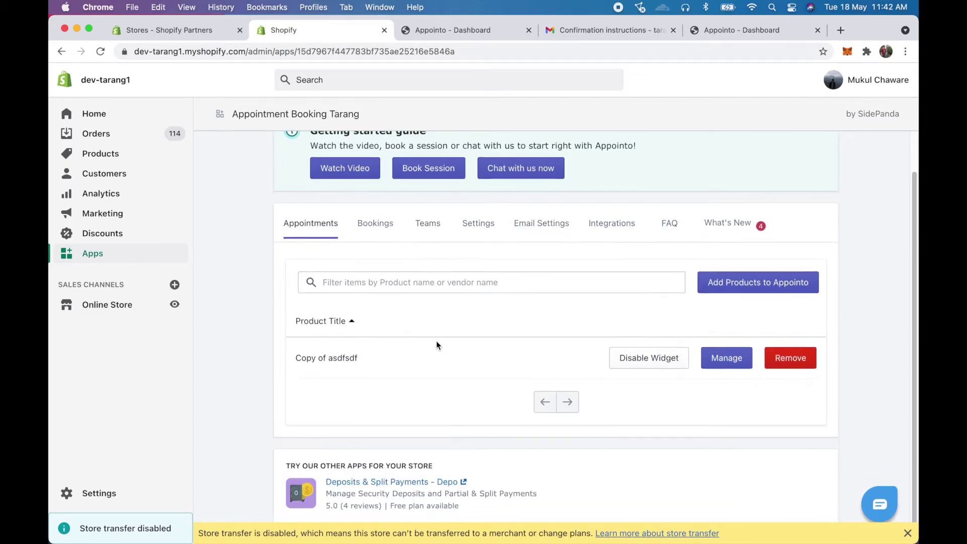
left_click(736, 364)
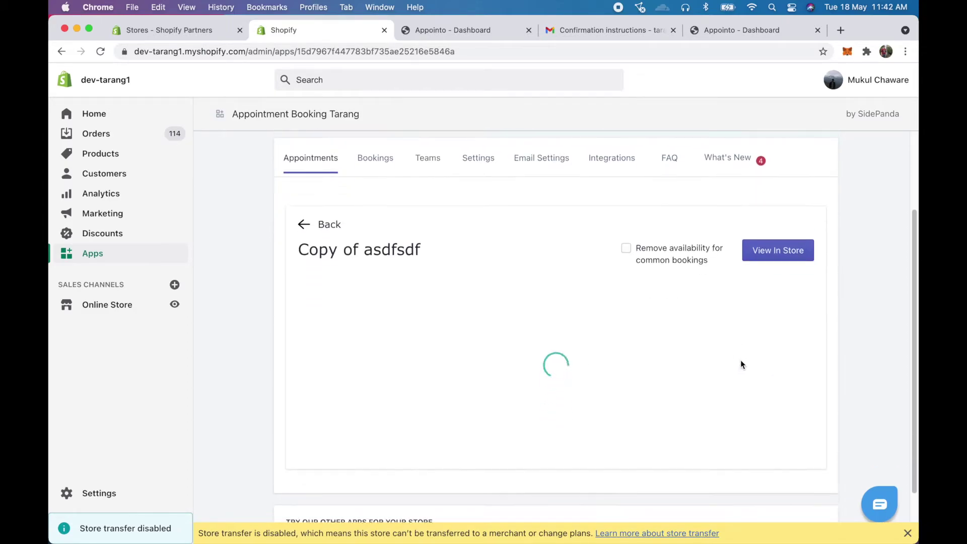
left_click(783, 377)
scroll(557, 380, "down", 6)
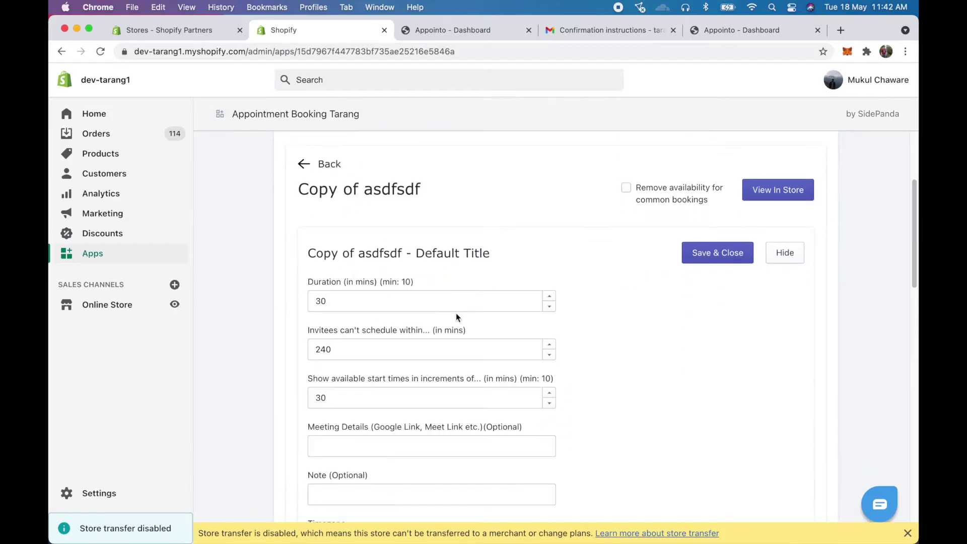
scroll(456, 313, "down", 2)
left_click(443, 318)
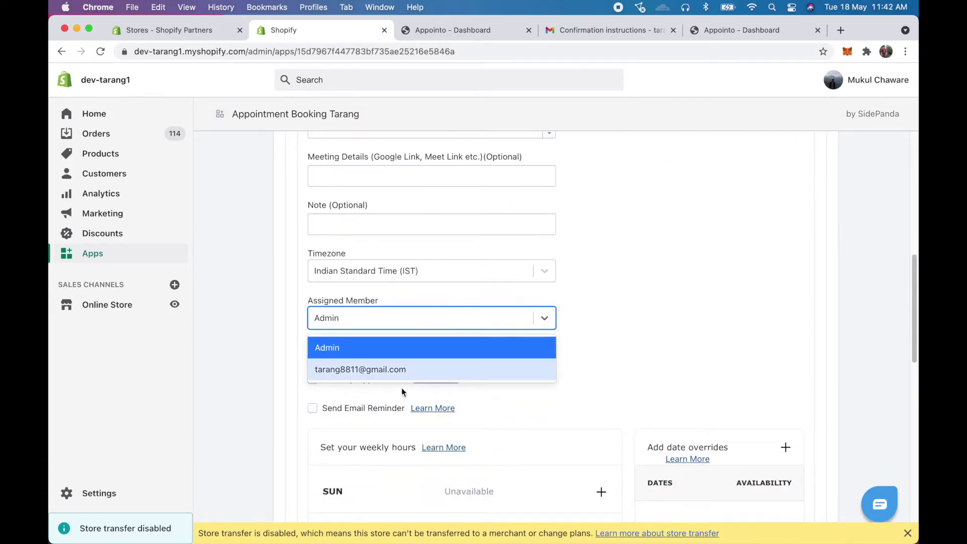
left_click(384, 370)
scroll(589, 313, "up", 10)
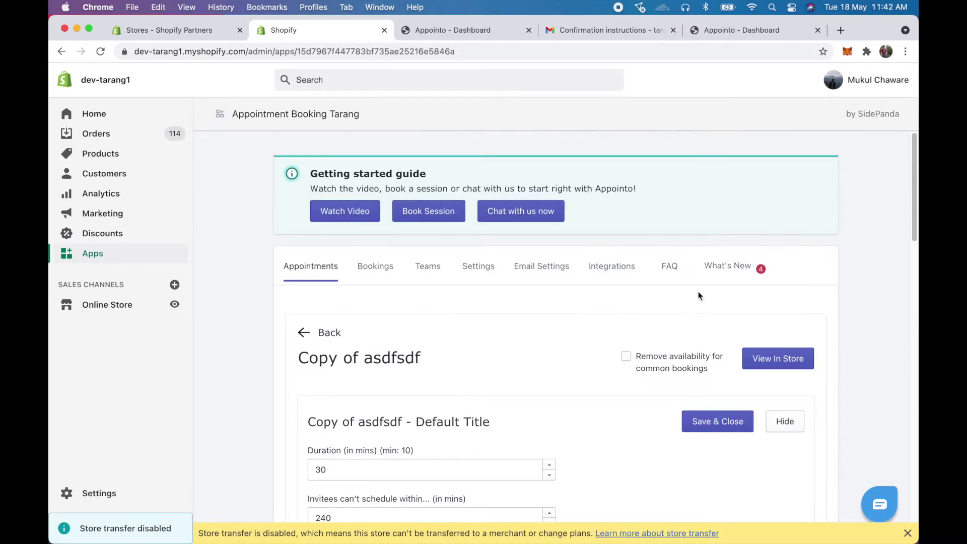
left_click(709, 425)
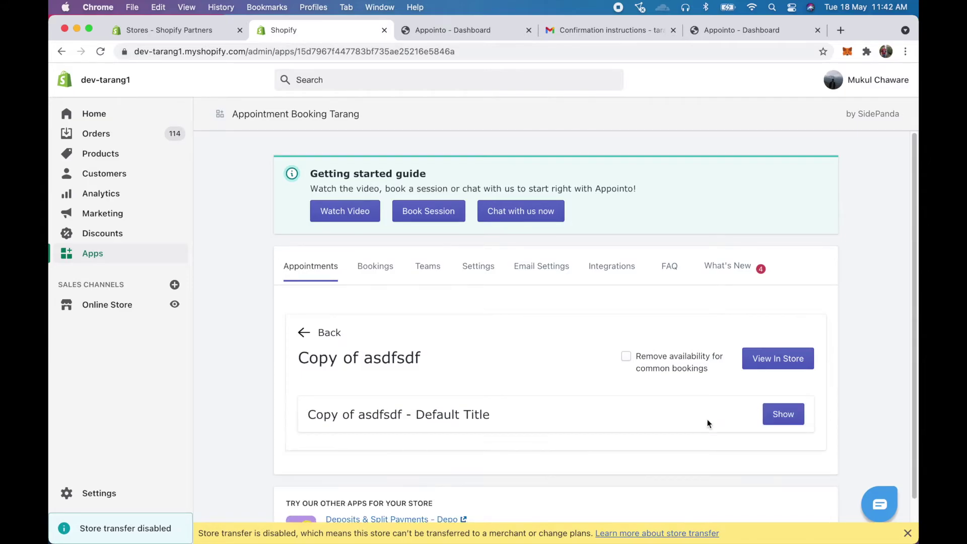
Reload the team member's dashboard and open Copy of asdfsdf's default variant settings.
left_click(722, 27)
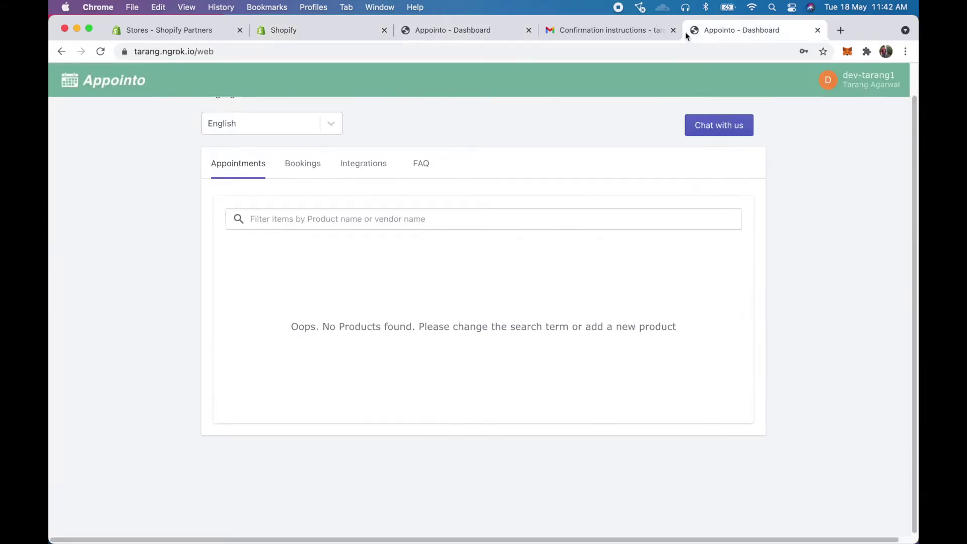
left_click(477, 50)
key("Return")
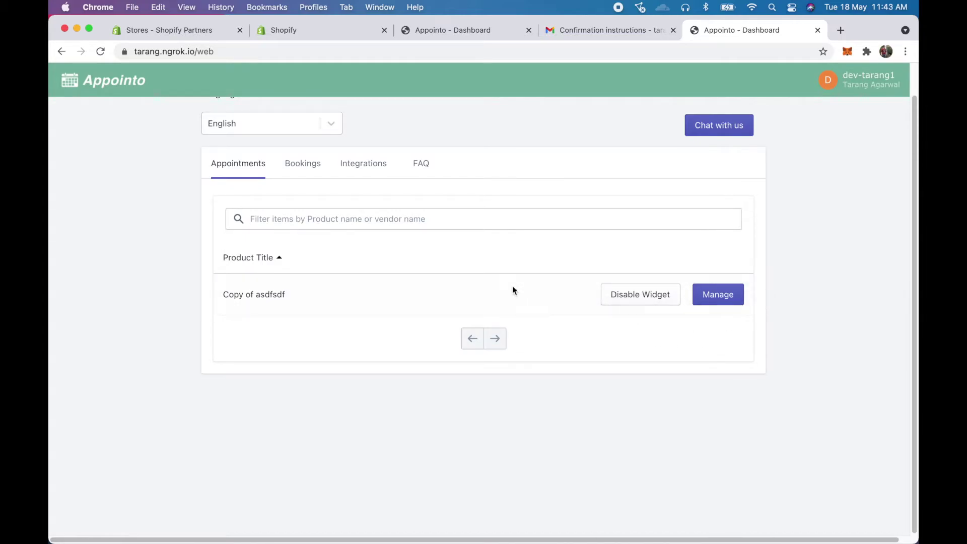
left_click(706, 300)
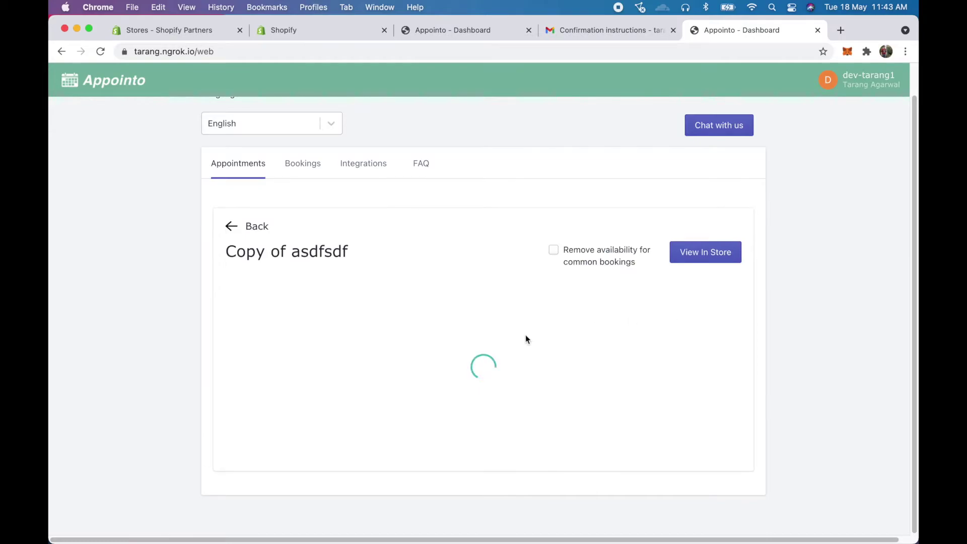
left_click(711, 315)
scroll(499, 317, "down", 3)
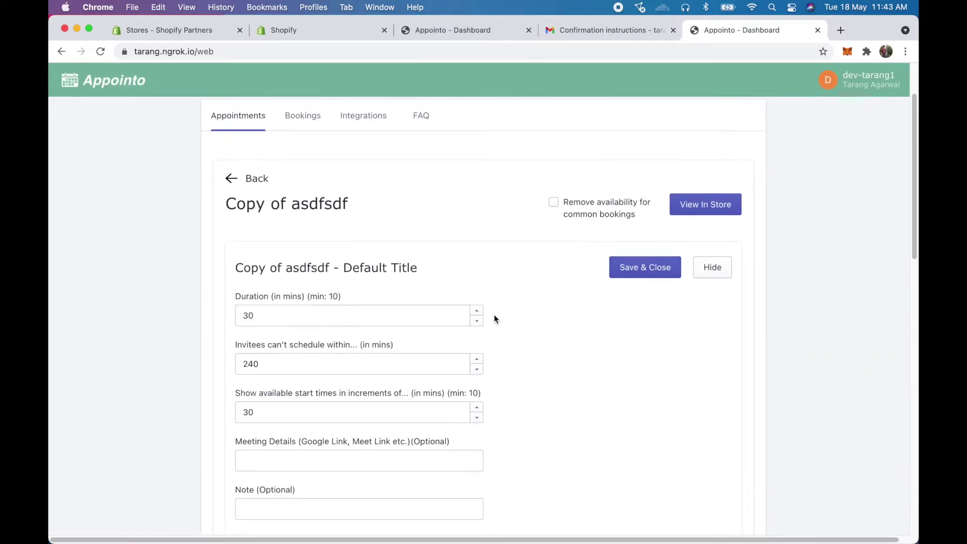
scroll(398, 413, "down", 3)
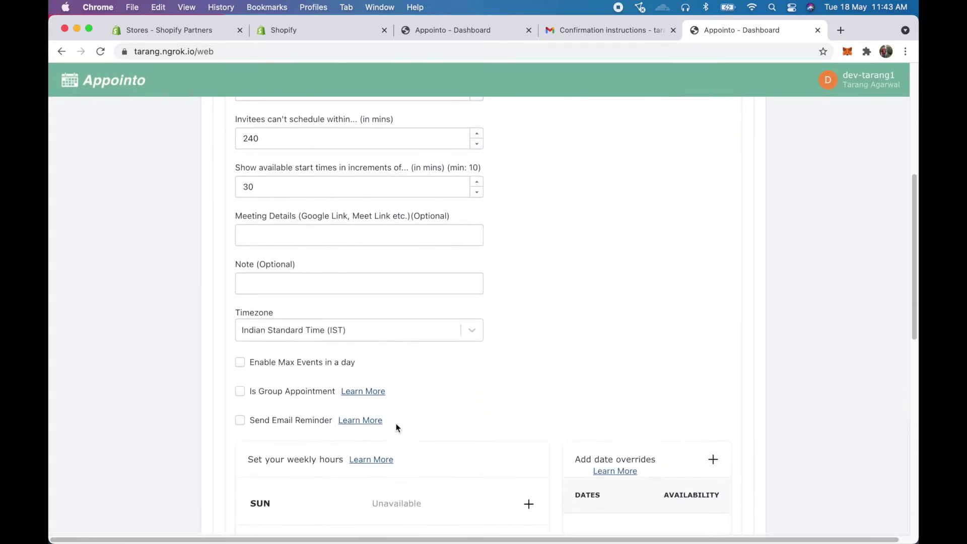
scroll(303, 360, "down", 10)
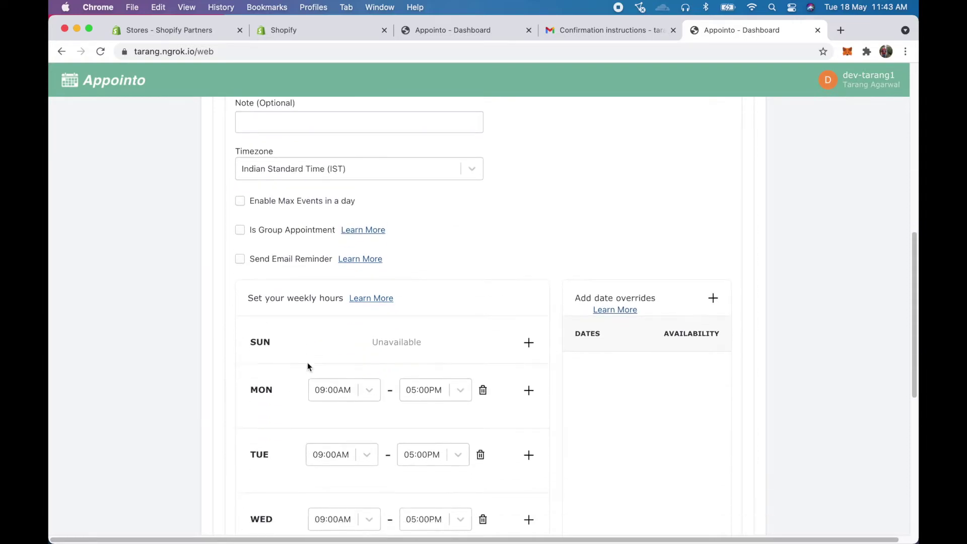
scroll(308, 366, "down", 3)
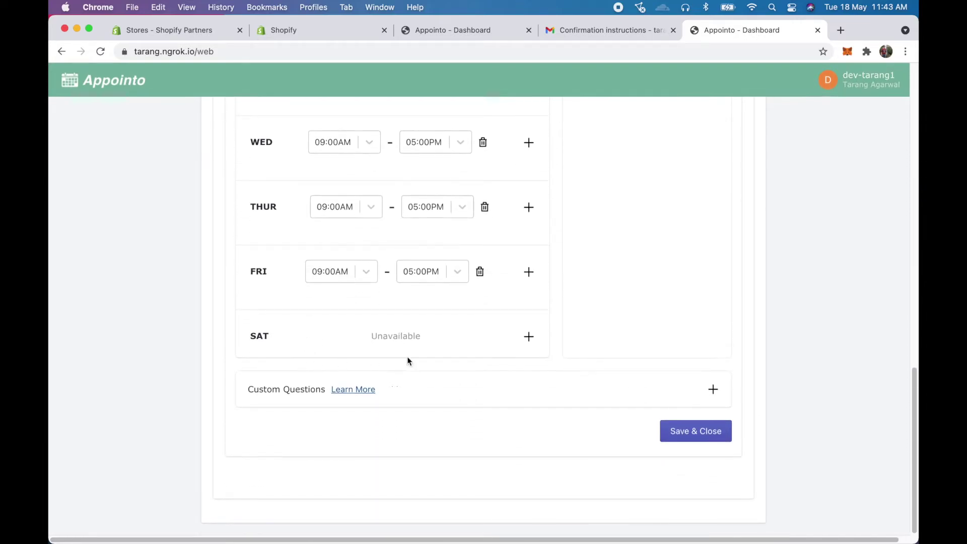
left_click(713, 390)
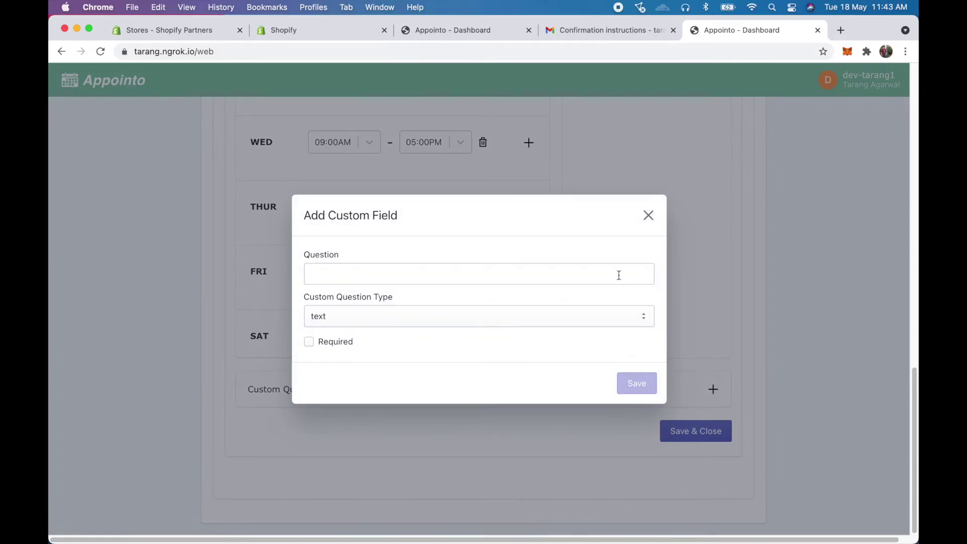
left_click(647, 214)
scroll(584, 238, "up", 6)
scroll(380, 310, "up", 4)
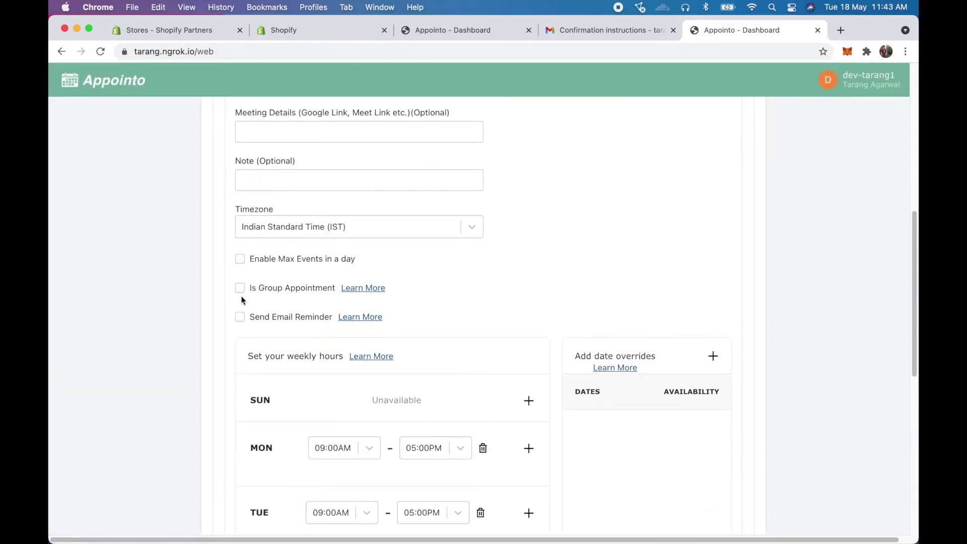
scroll(346, 309, "up", 5)
Change the Duration from 30 to 60 minutes and save.
left_click(283, 192)
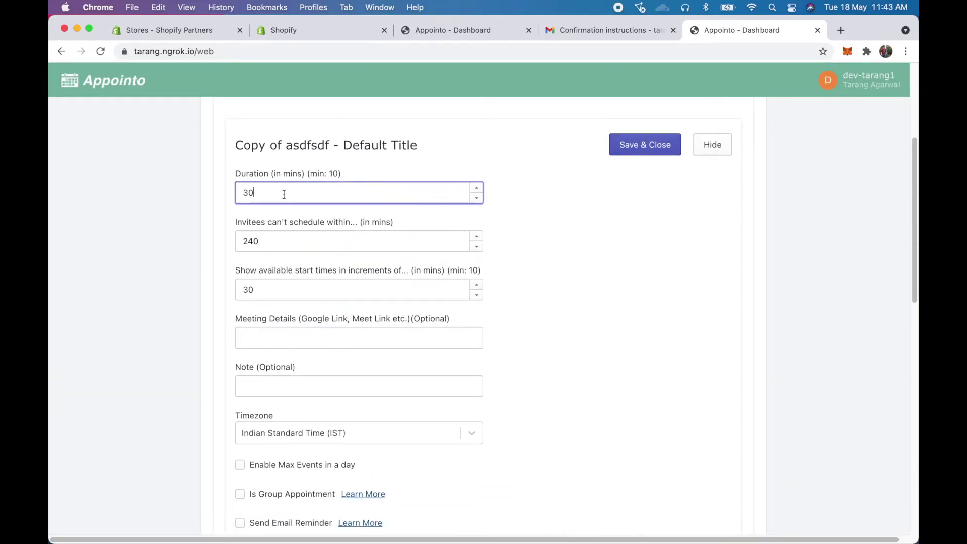
key("BackSpace")
key("BackSpace")
type("60")
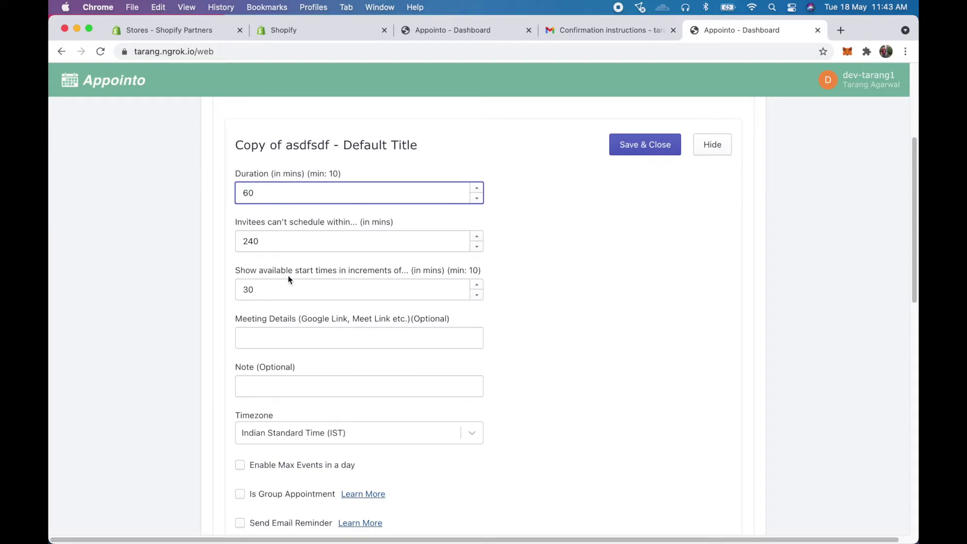
left_click(272, 239)
left_click(617, 148)
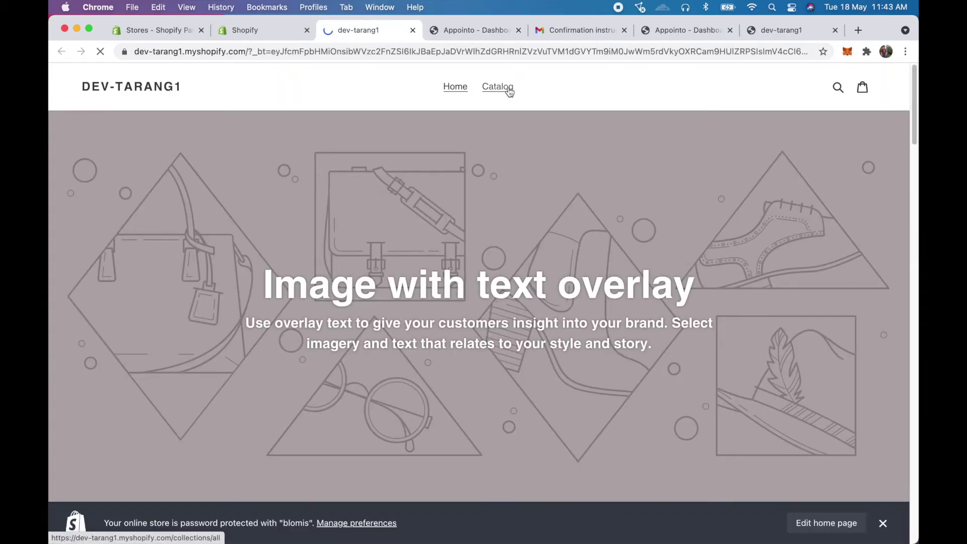
Open the Copy of asdfsdf product page on the storefront.
left_click(510, 90)
left_click(763, 36)
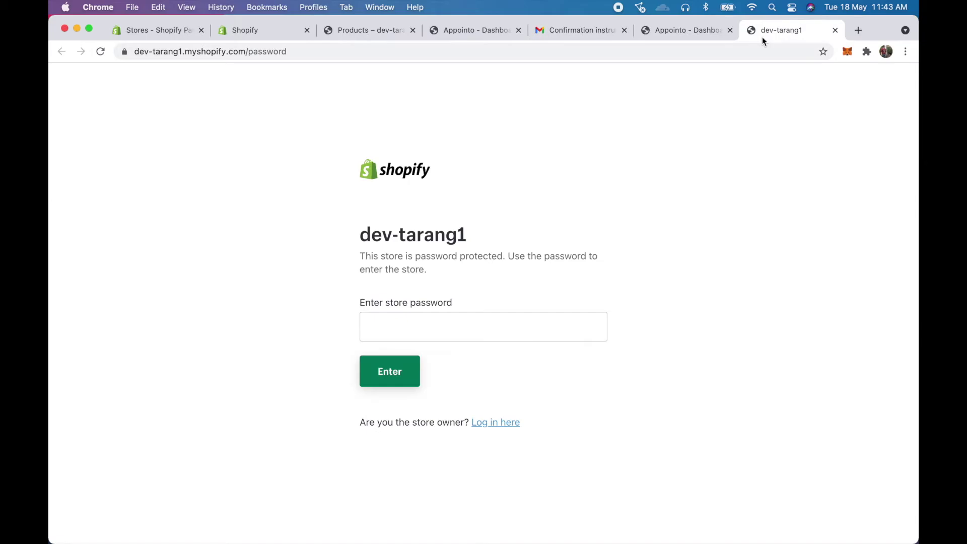
left_click(688, 31)
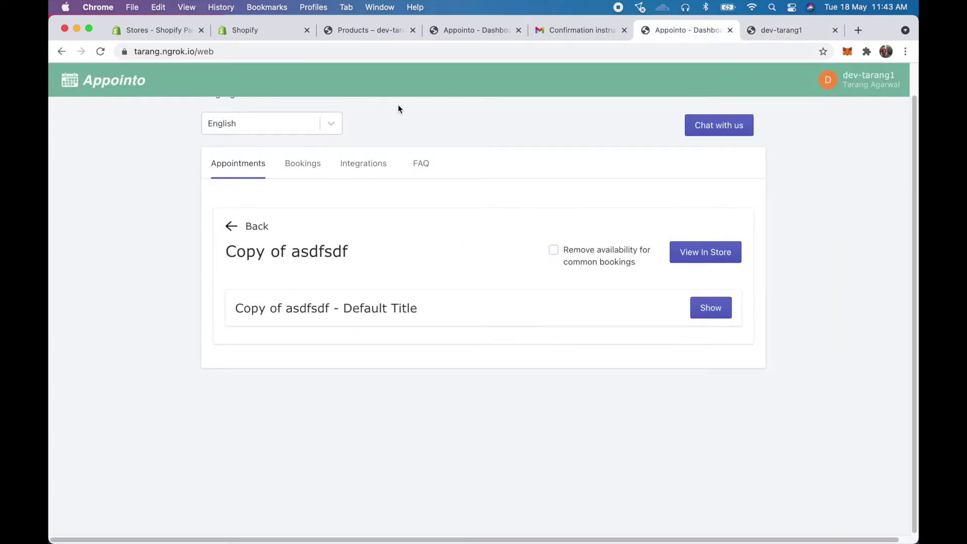
left_click(276, 30)
left_click(364, 31)
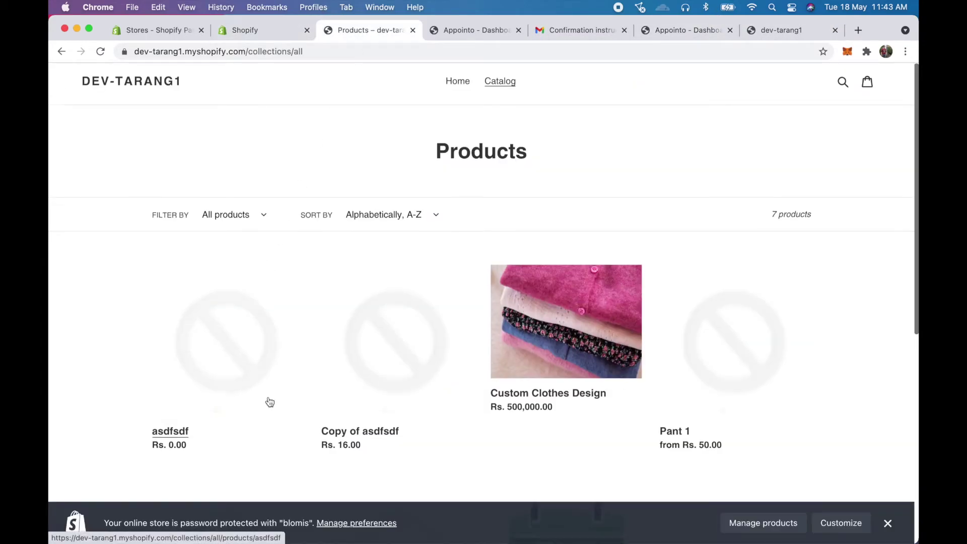
left_click(383, 371)
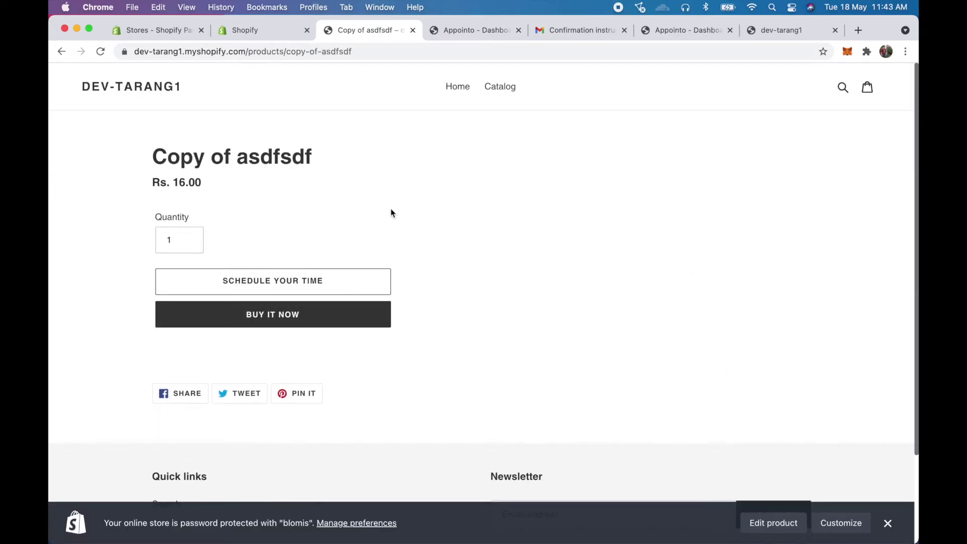
Book Wednesday, May 26 at 09:00 AM and add it to the cart.
left_click(351, 277)
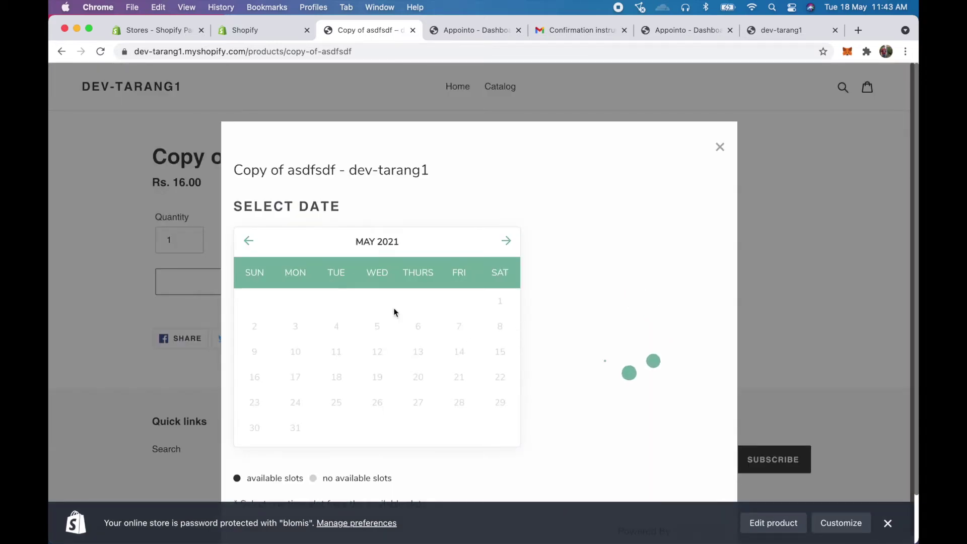
left_click(377, 370)
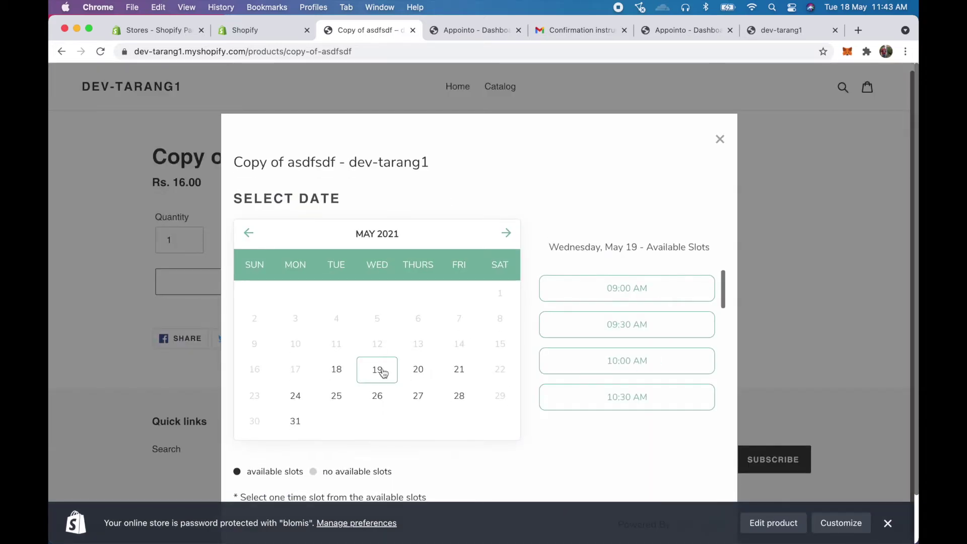
left_click(425, 368)
left_click(456, 369)
left_click(425, 402)
left_click(369, 398)
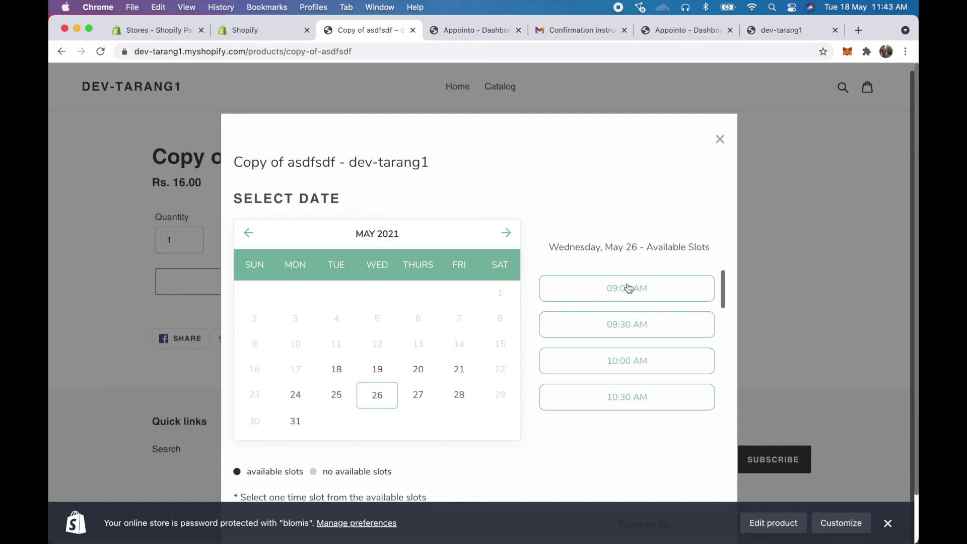
left_click(580, 295)
left_click(670, 295)
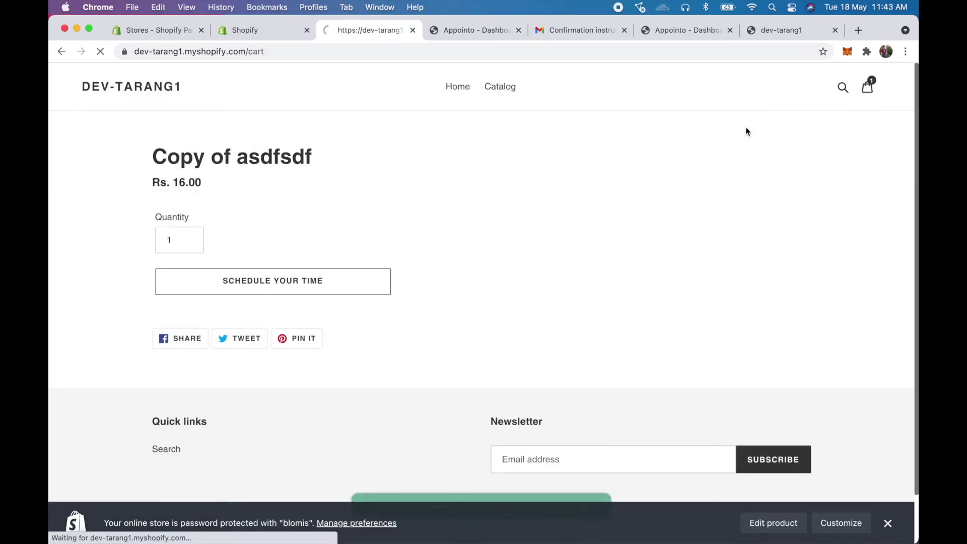
Check out with the saved contact and billing details autofilled, continuing to payment.
left_click(769, 466)
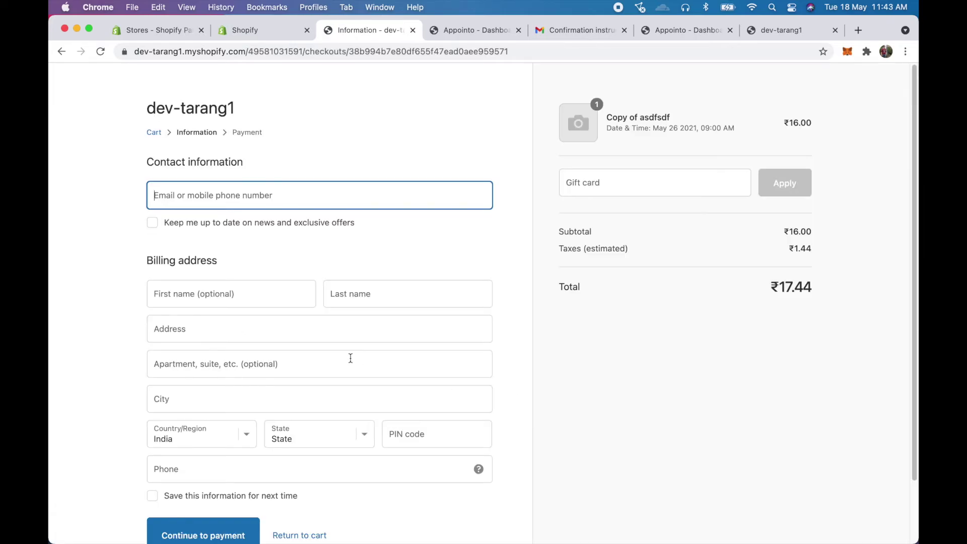
left_click(228, 290)
left_click(212, 198)
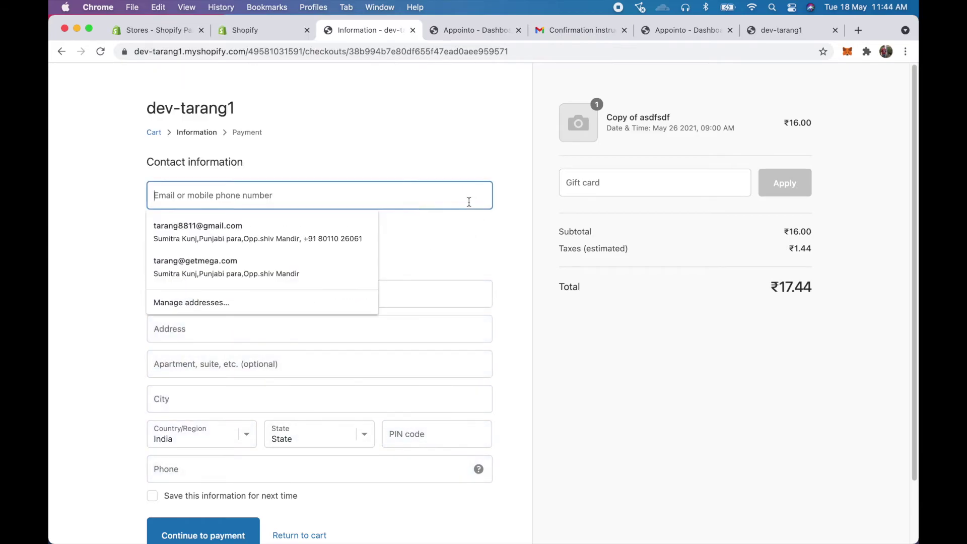
left_click(325, 222)
left_click(231, 524)
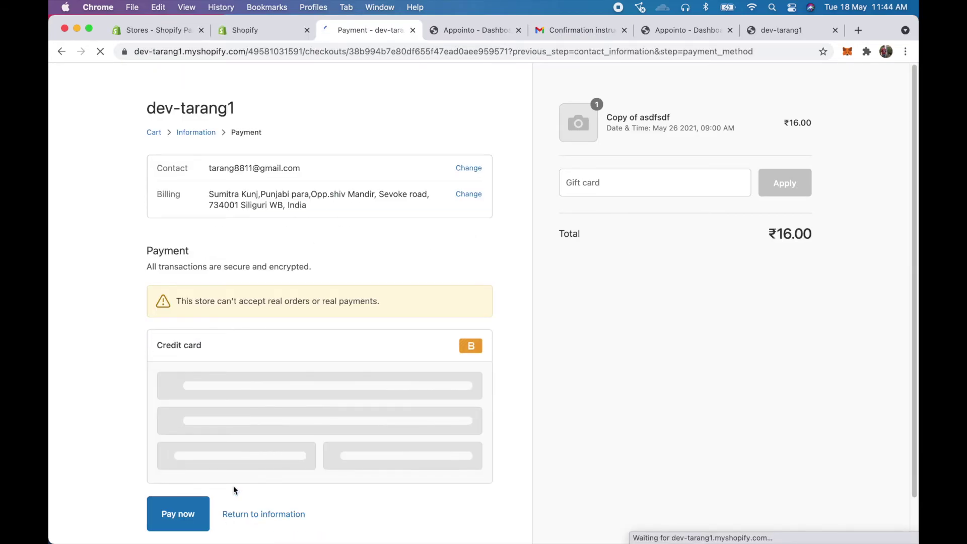
Enter the test card number, name, expiry and security code, and pay ₹16.00.
left_click(237, 383)
type("1")
left_click(316, 420)
type("sdfg")
left_click(279, 461)
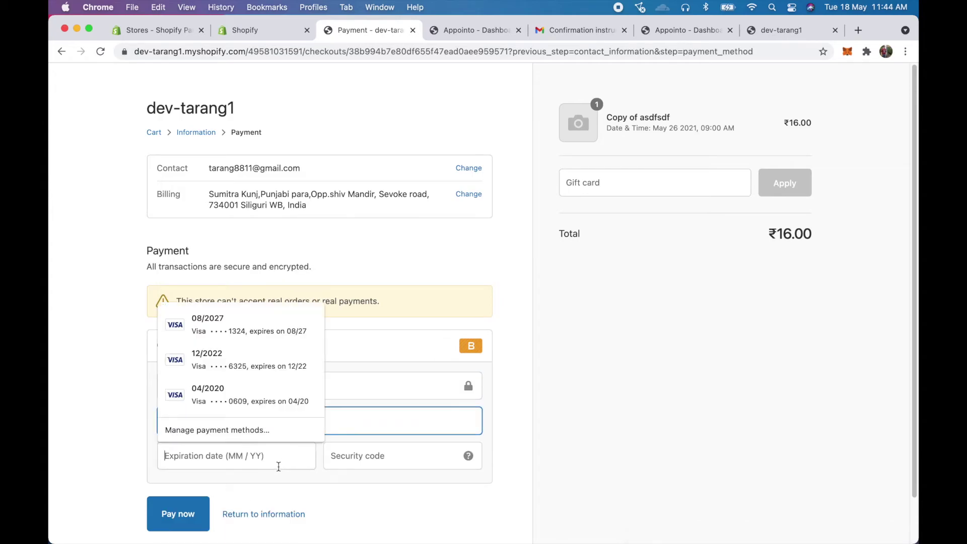
type("1222")
left_click(333, 457)
type("121")
left_click(151, 526)
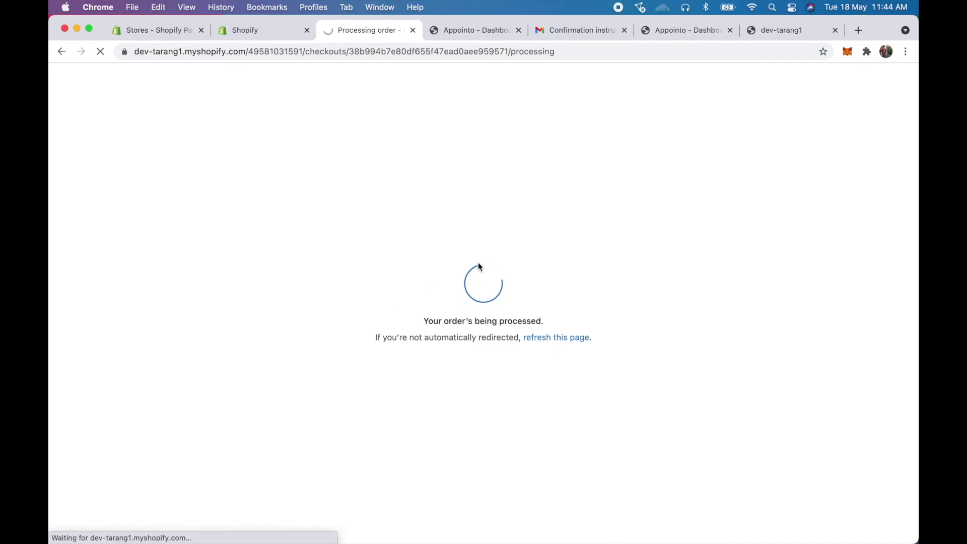
left_click(785, 30)
Review the Copy of asdfsdf booking for May 26, 9:00 AM and its assigned member in Bookings.
left_click(691, 30)
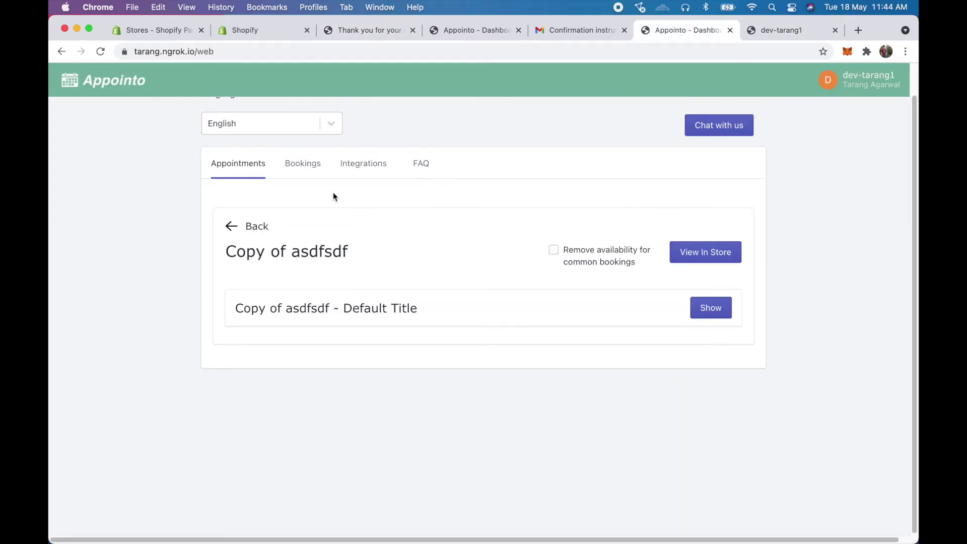
left_click(294, 165)
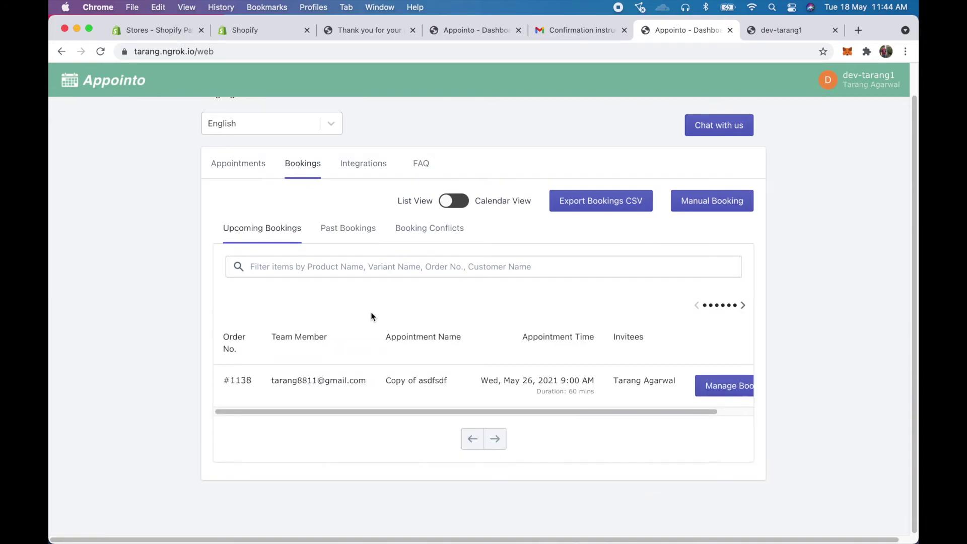
scroll(438, 383, "right", 2)
scroll(479, 391, "left", 2)
scroll(571, 373, "right", 2)
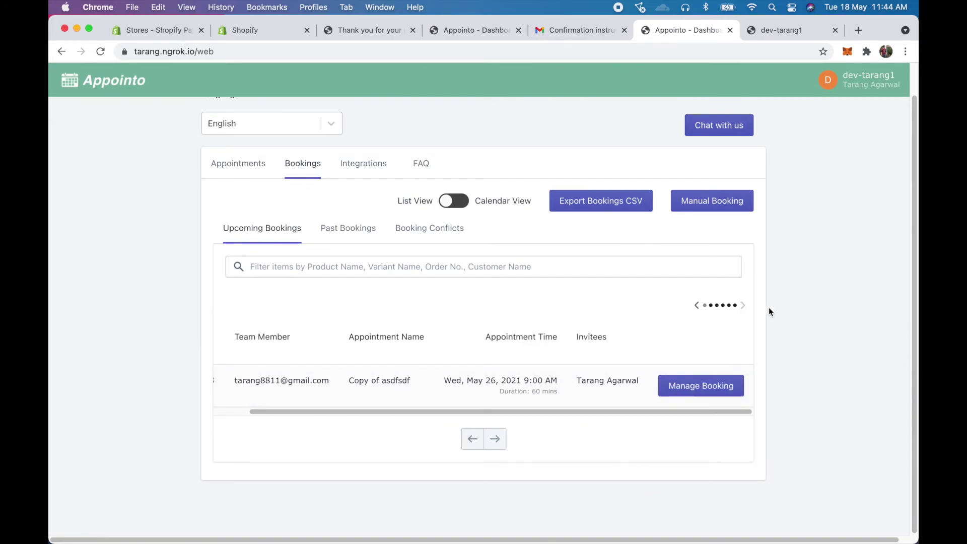
left_click(705, 385)
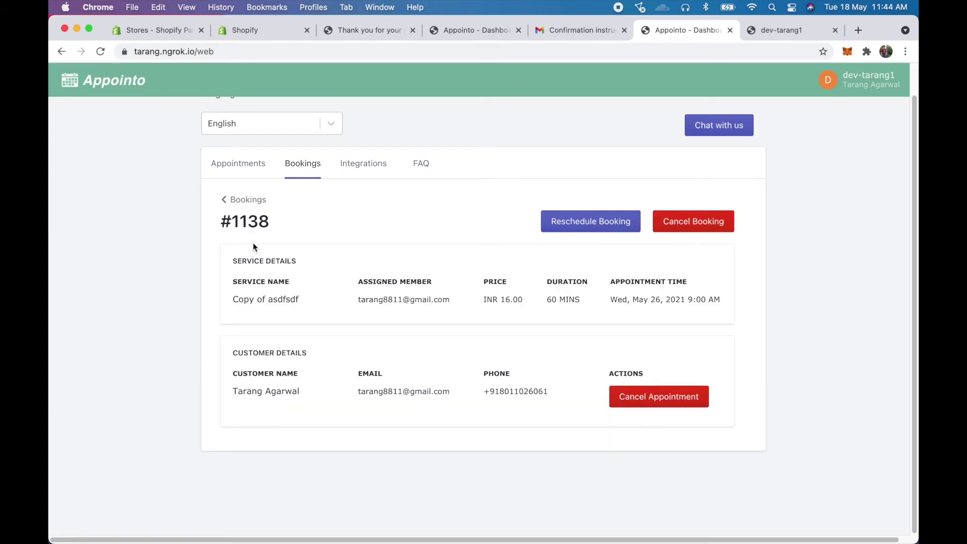
left_click(237, 199)
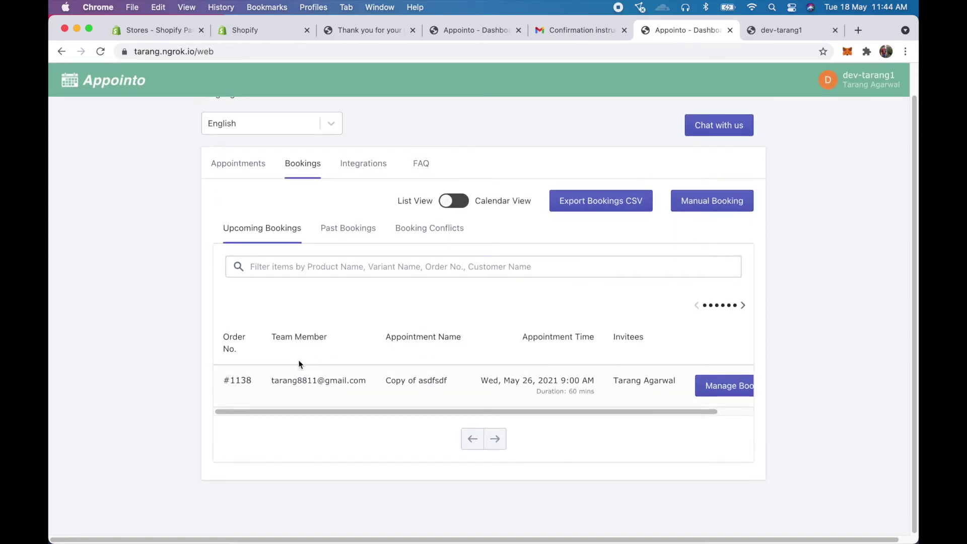
left_click_drag(270, 380, 373, 382)
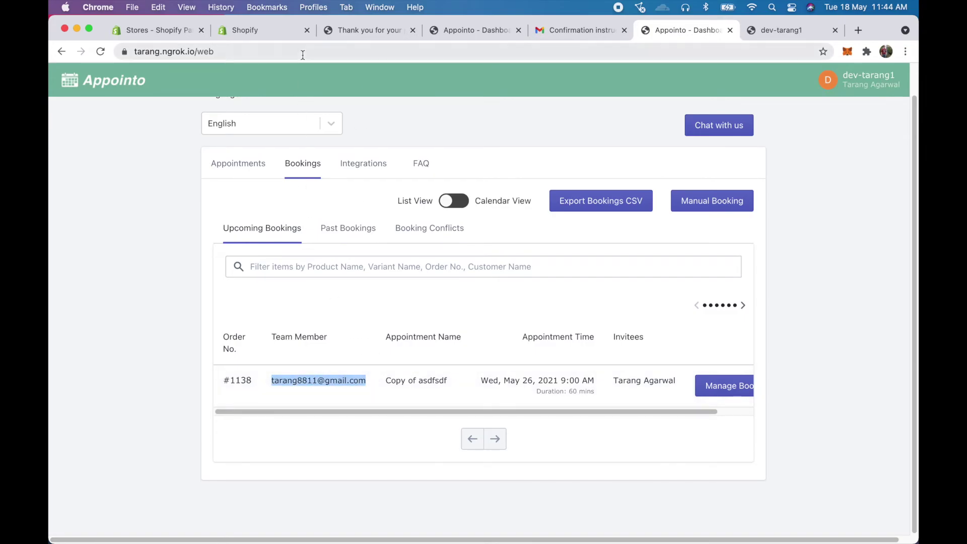
In the Shopify admin's Appointo Bookings tab, find the May 26, 9:00 AM Copy of asdfsdf booking.
left_click(280, 29)
left_click(378, 276)
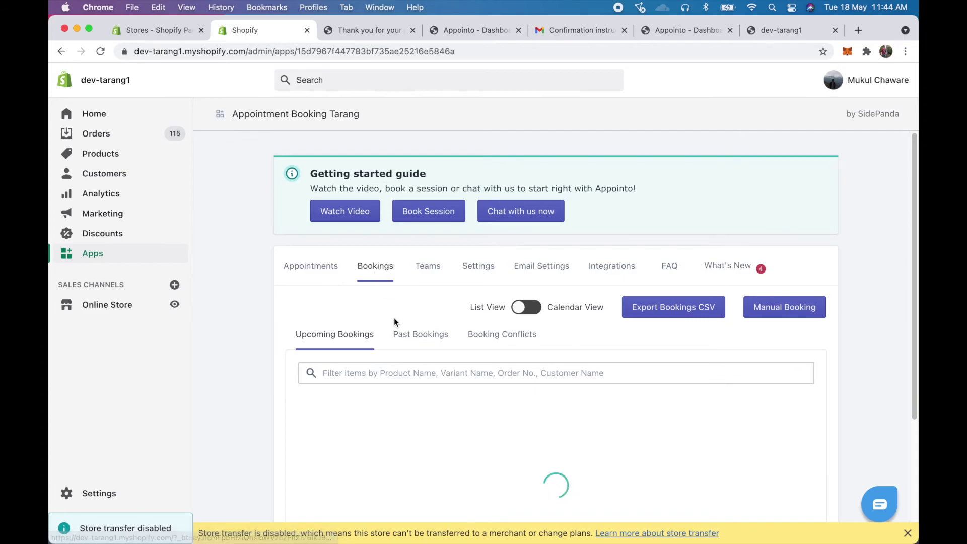
scroll(394, 342, "down", 3)
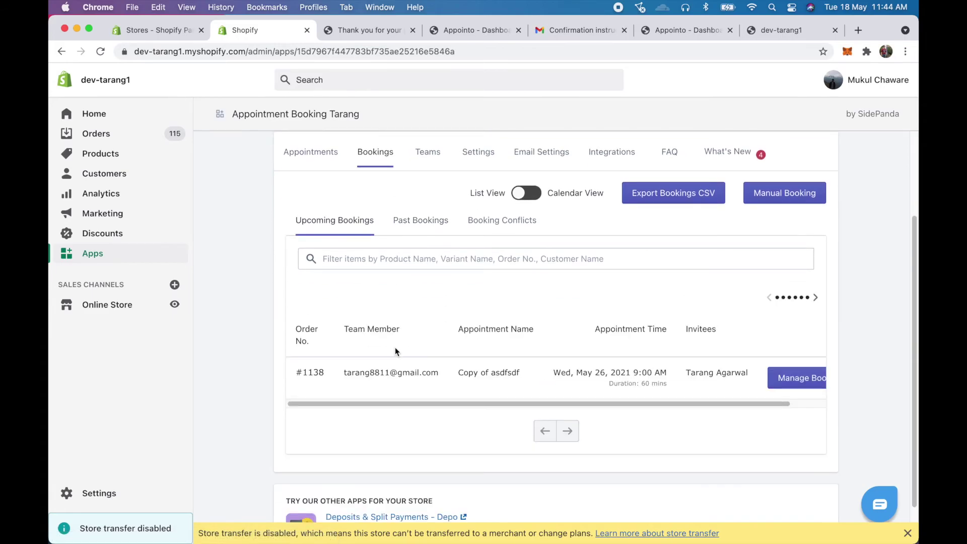
scroll(395, 351, "down", 2)
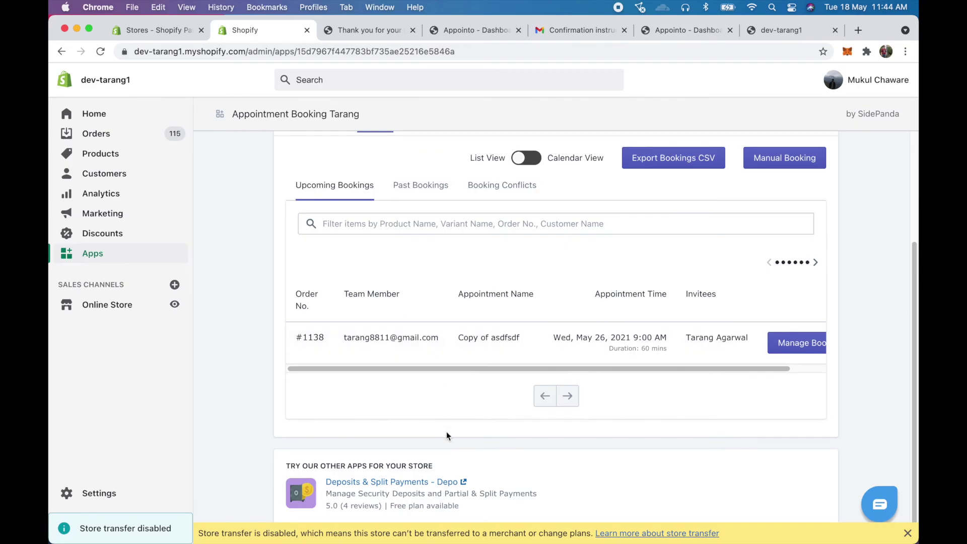
scroll(463, 325, "up", 3)
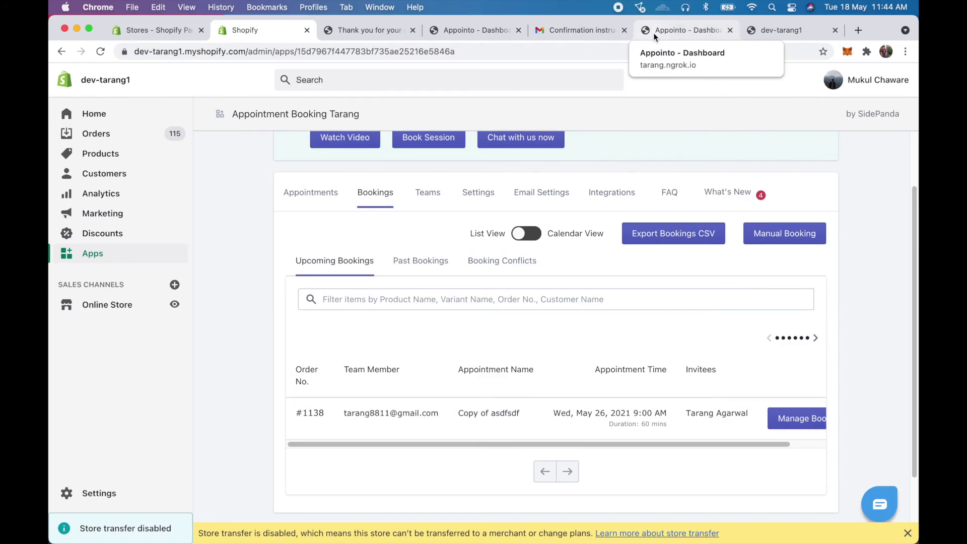
Show the member dashboard's Integrations tab, where Google Calendar reads Not Connected.
left_click(682, 32)
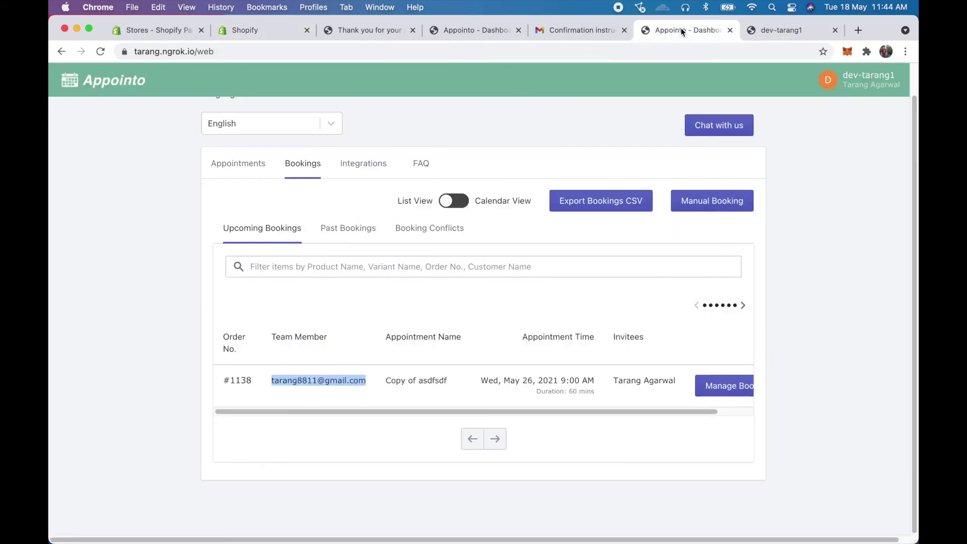
left_click(370, 163)
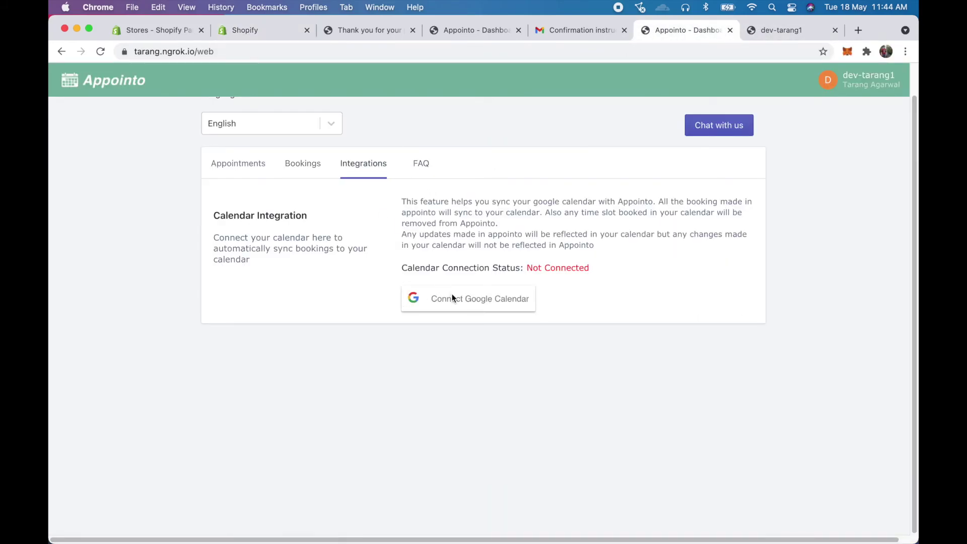
scroll(452, 295, "up", 1)
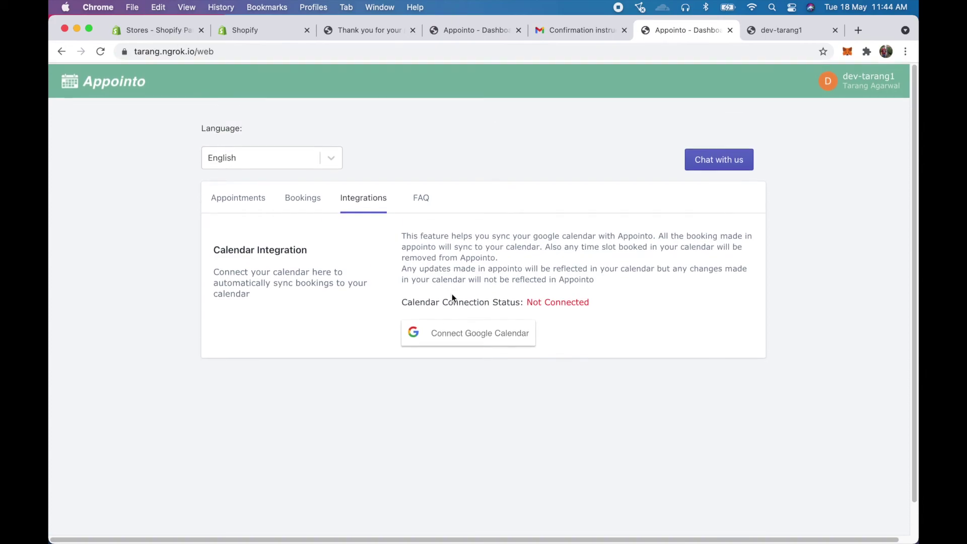